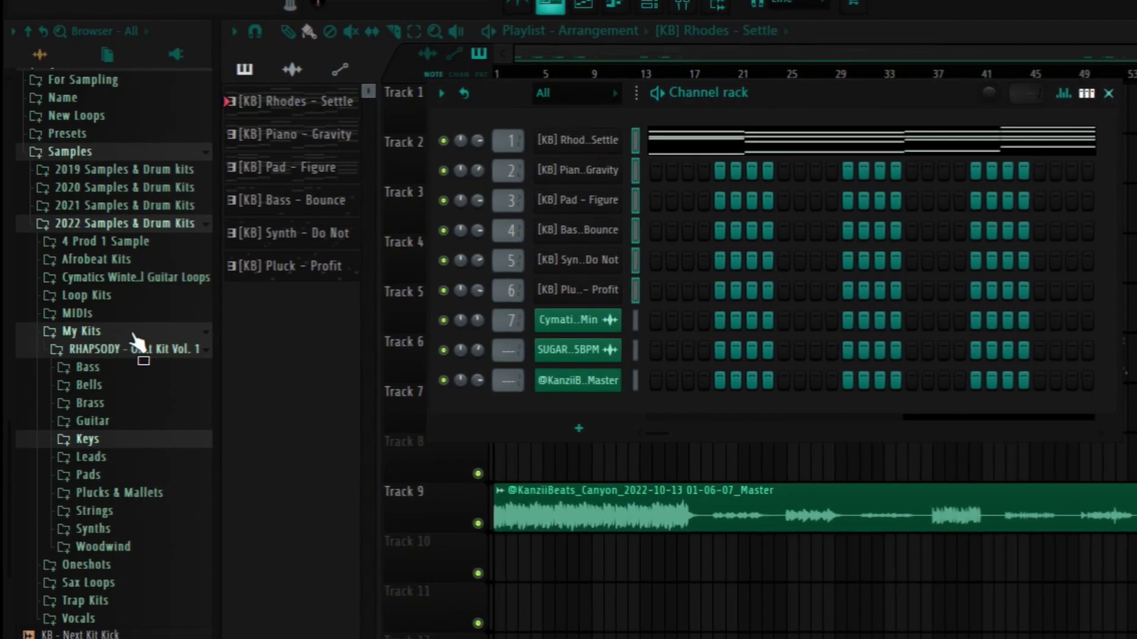
Open the Rhodes - Settle channel's sampler settings and expand the Keys folder of the RHAPSODY kit to view its samples
left_click(595, 138)
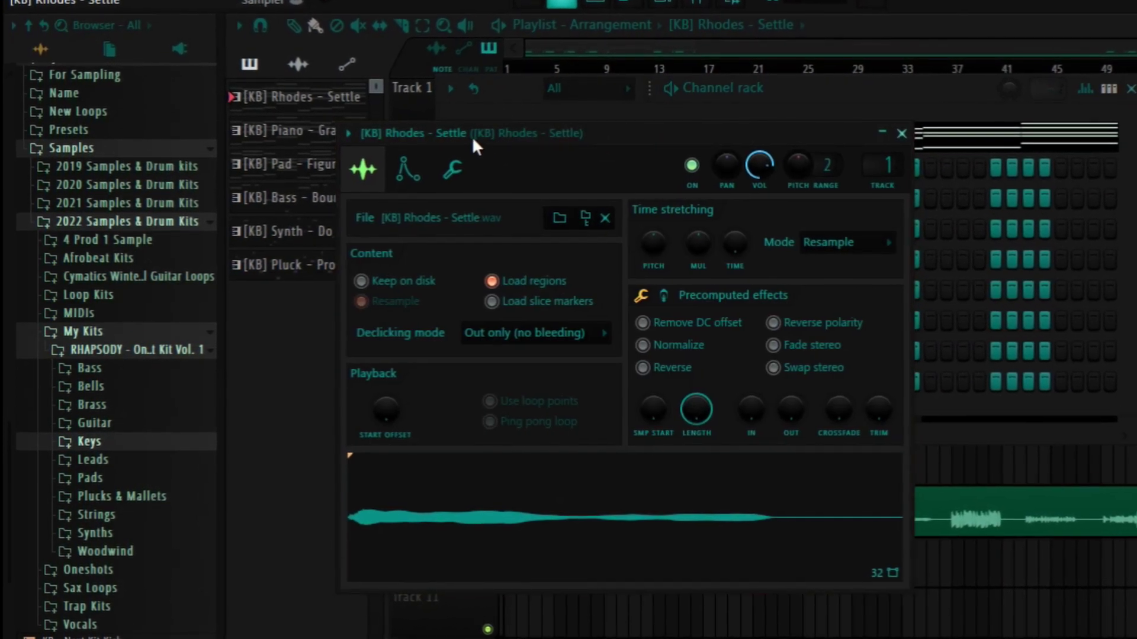
left_click(89, 442)
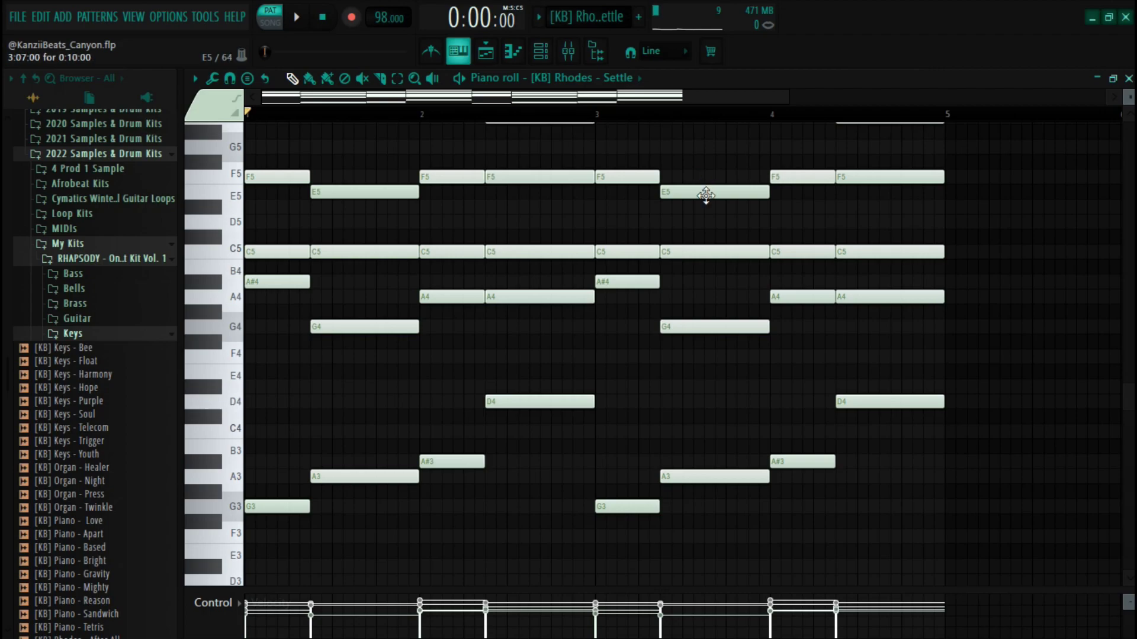
Select and delete all existing notes in the Rhodes - Settle piano roll
left_click_drag(684, 510, 260, 86)
key("Delete")
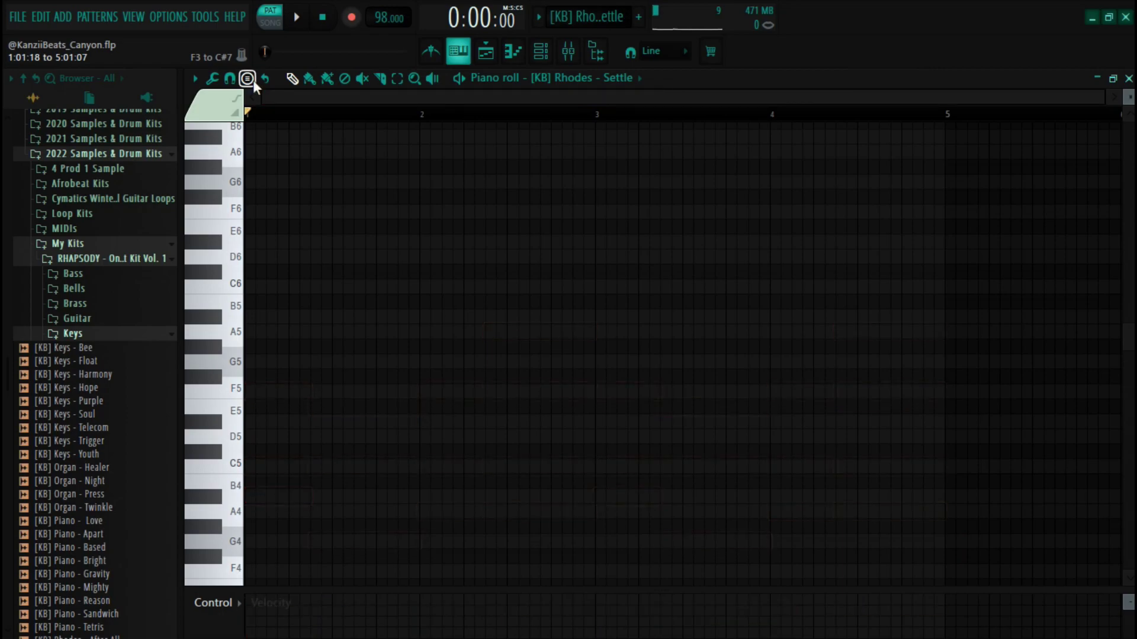
Set the piano roll's scale highlighting to Minor Natural (Aeolian) with G as the root note
left_click(230, 77)
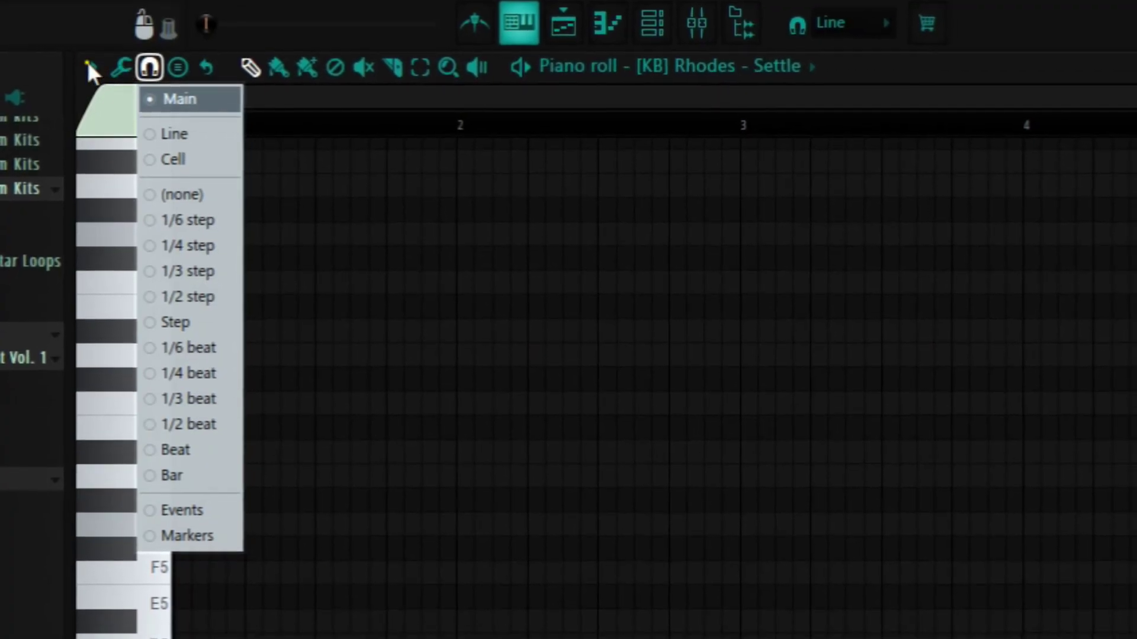
left_click(195, 78)
mouse_move(176, 226)
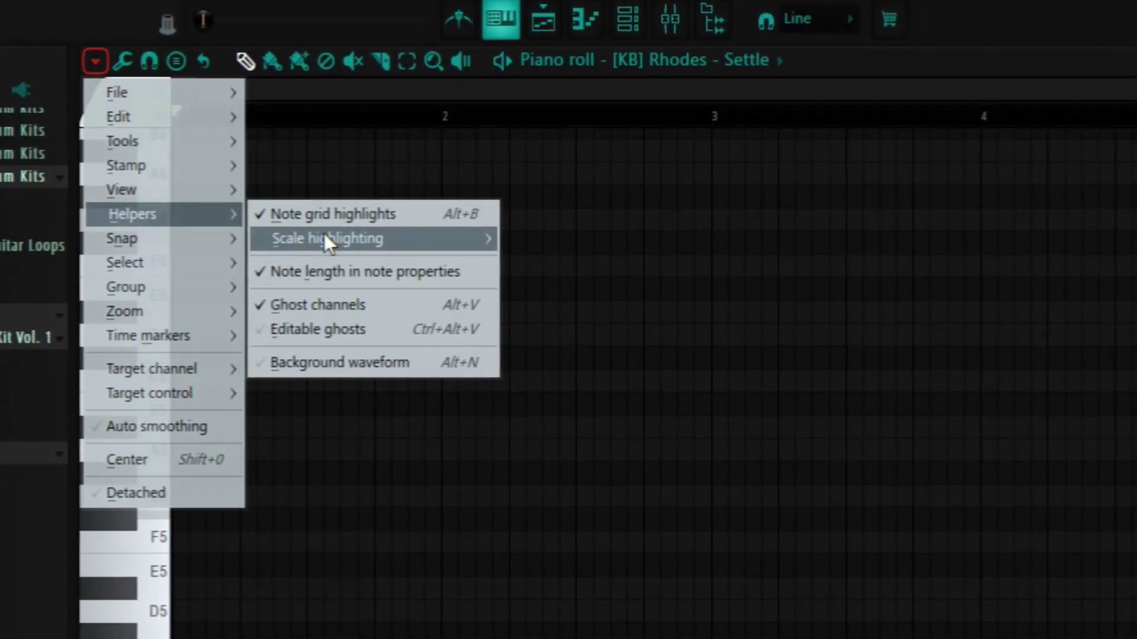
mouse_move(356, 245)
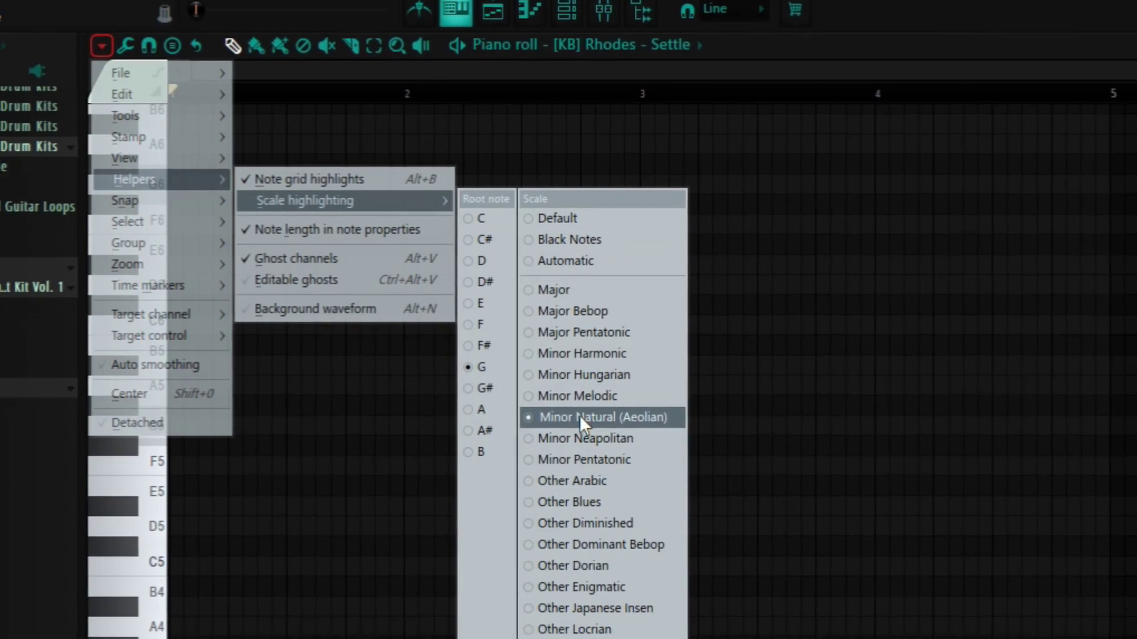
left_click(578, 428)
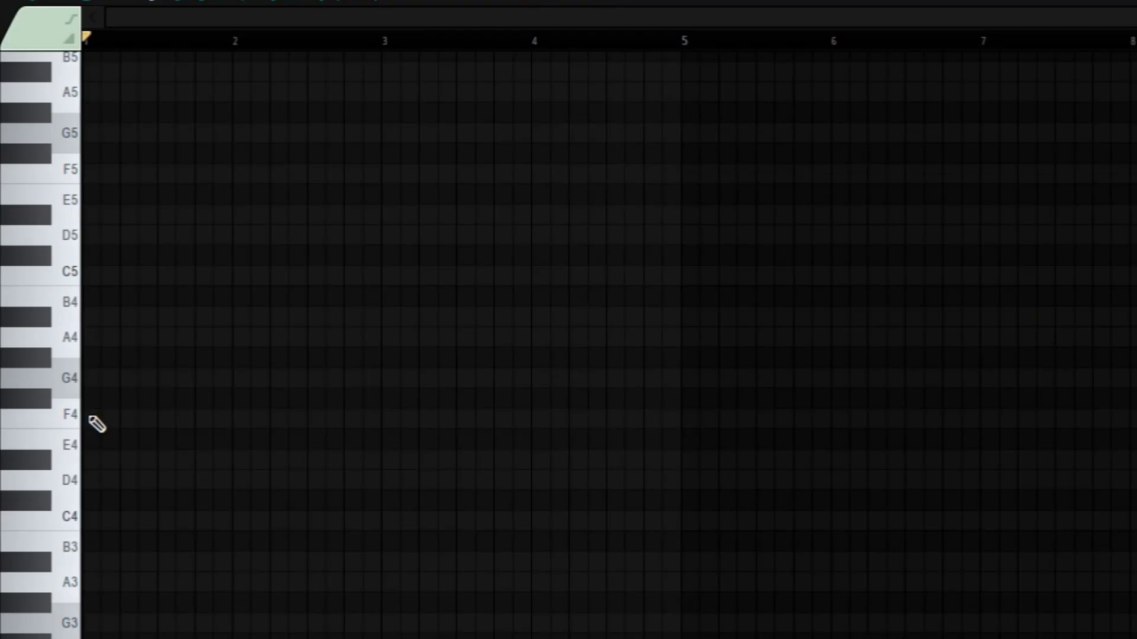
Draw root notes G4, A4, D5 and F4 end to end over bars 1 and 2, alternating about 1.5 and 2.5 beats long
left_click(110, 382)
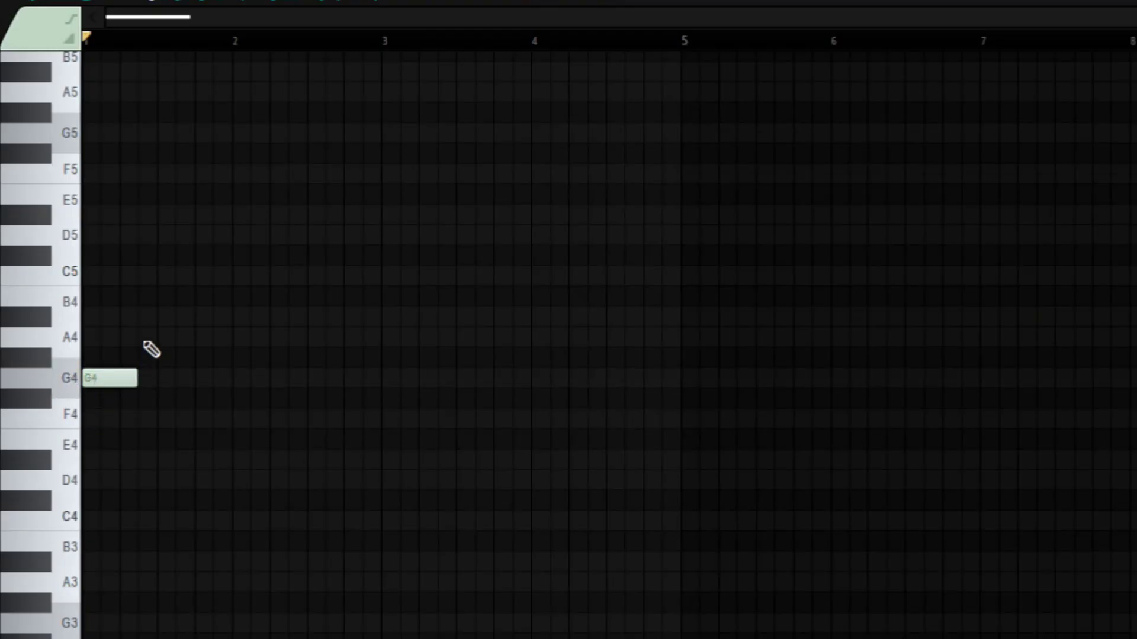
left_click(146, 338)
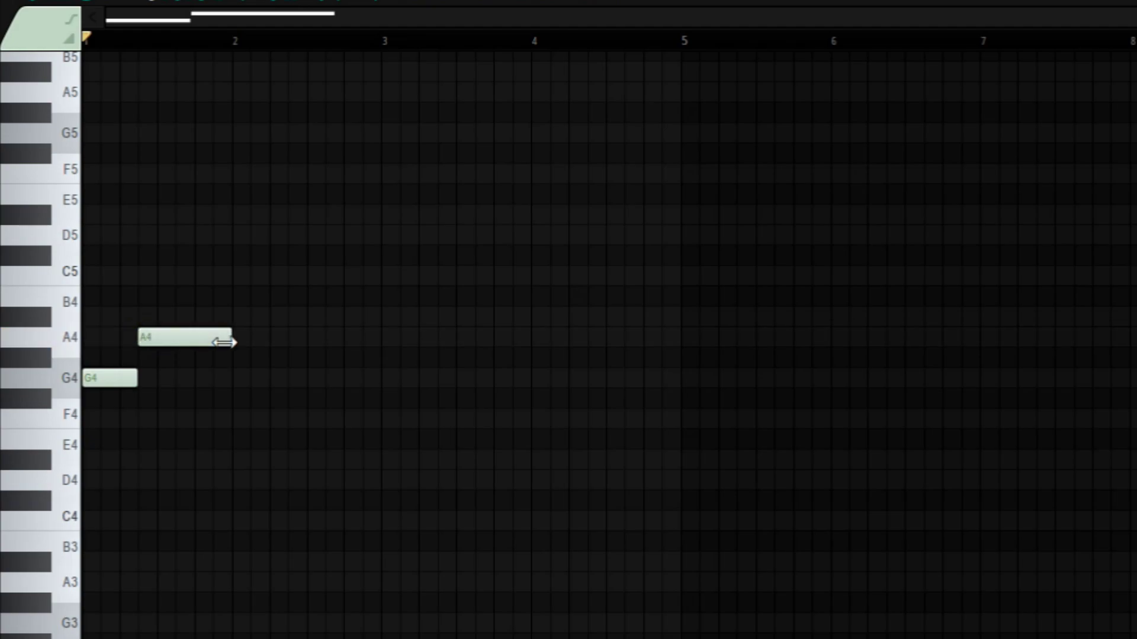
left_click(237, 276)
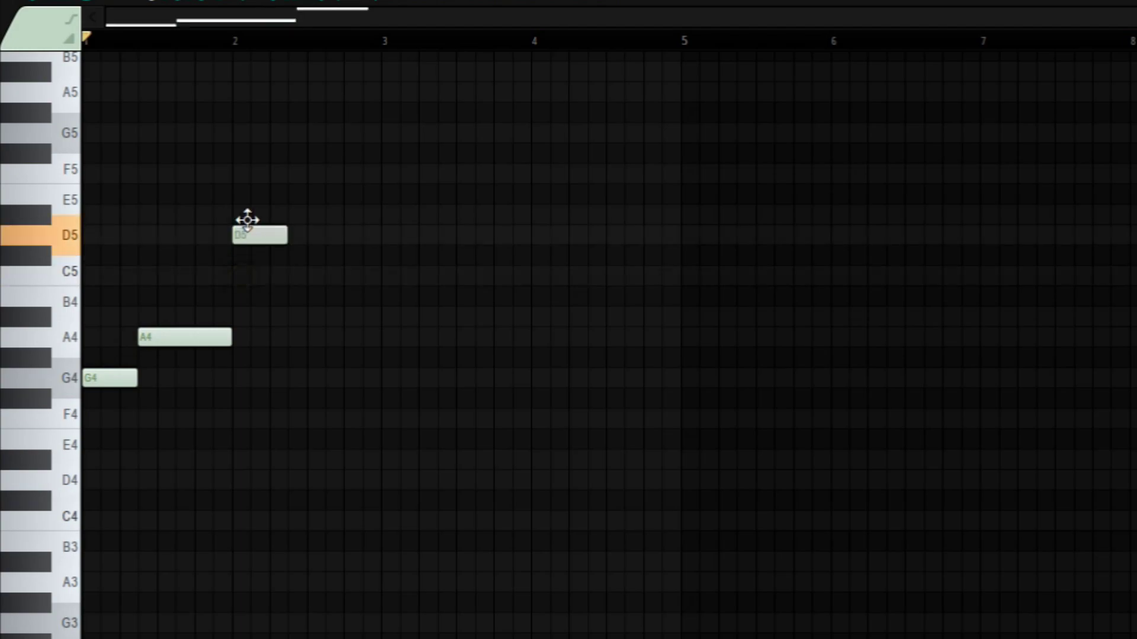
mouse_move(290, 439)
left_mouse_down()
mouse_move(282, 451)
mouse_move(282, 406)
left_mouse_up()
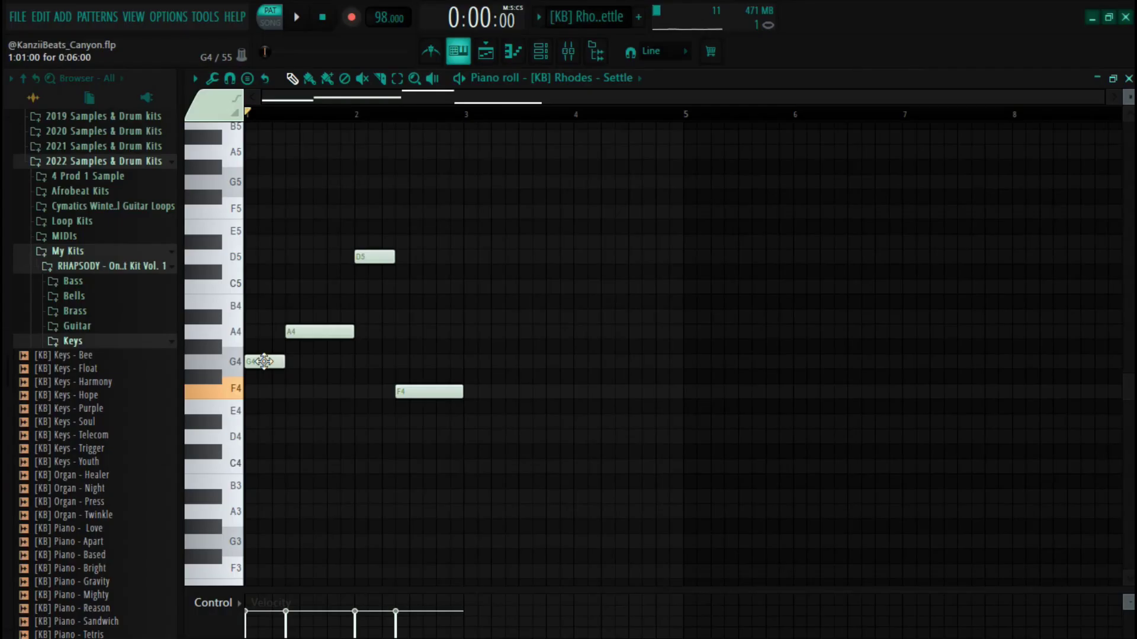
Build the first chord by stacking A#4, D5 and F5 above the G4 root at the same length
left_click_drag(264, 362, 219, 327)
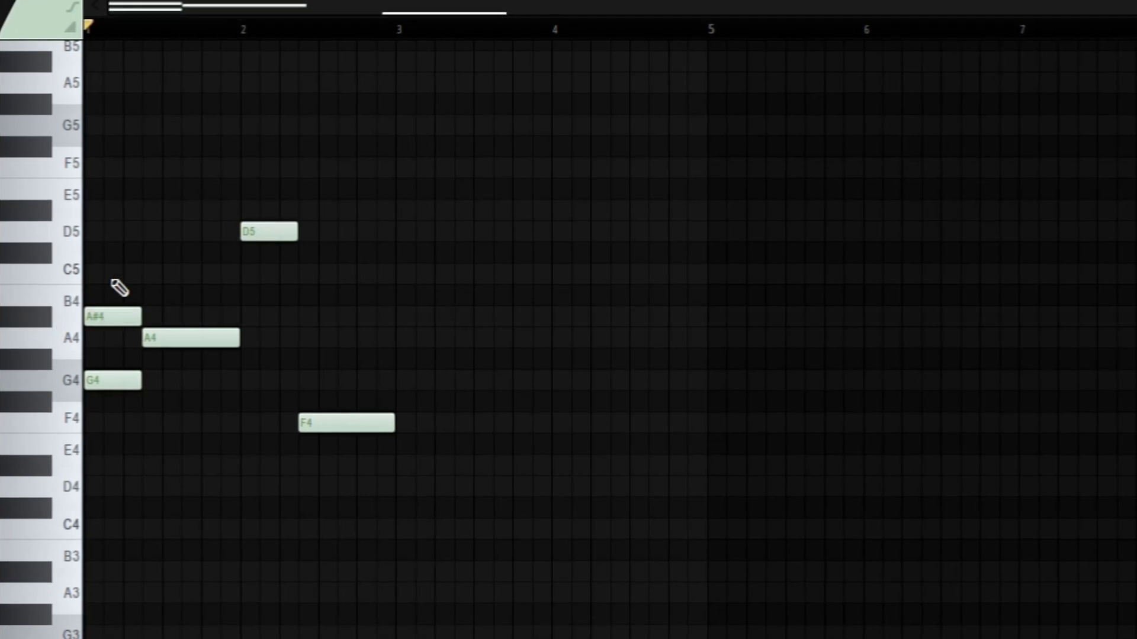
left_click_drag(121, 232, 46, 230)
left_click_drag(119, 164, 71, 166)
Build the second chord by stacking C5, E5 and G5 above the A4 root
mouse_move(145, 252)
left_mouse_down()
mouse_move(122, 251)
mouse_move(140, 260)
mouse_move(130, 264)
left_mouse_up()
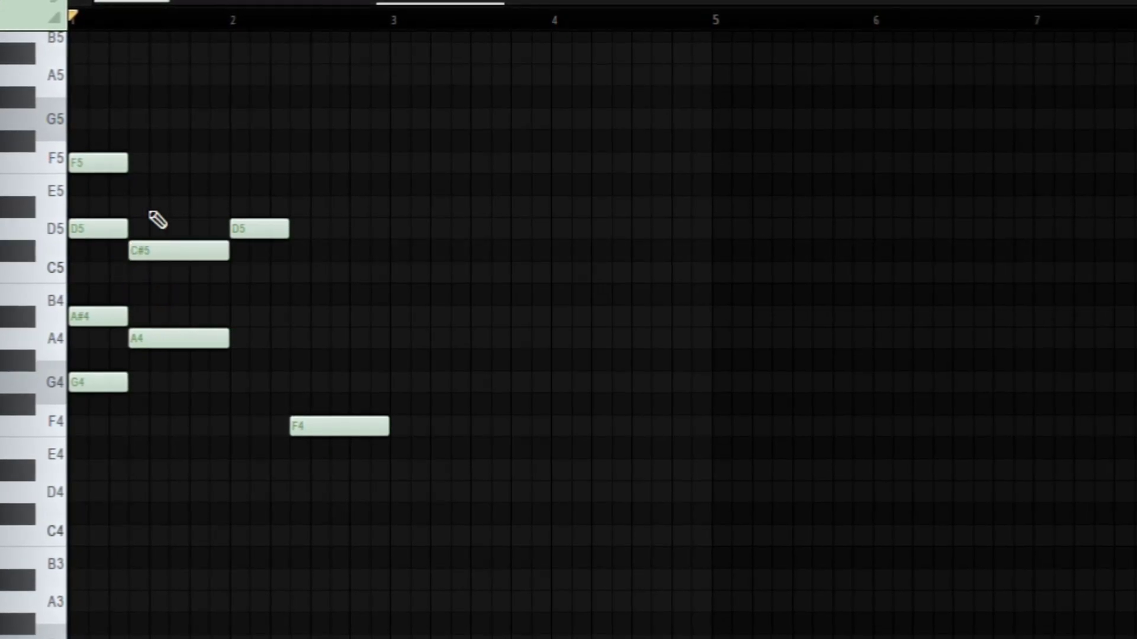
left_click_drag(148, 185, 112, 183)
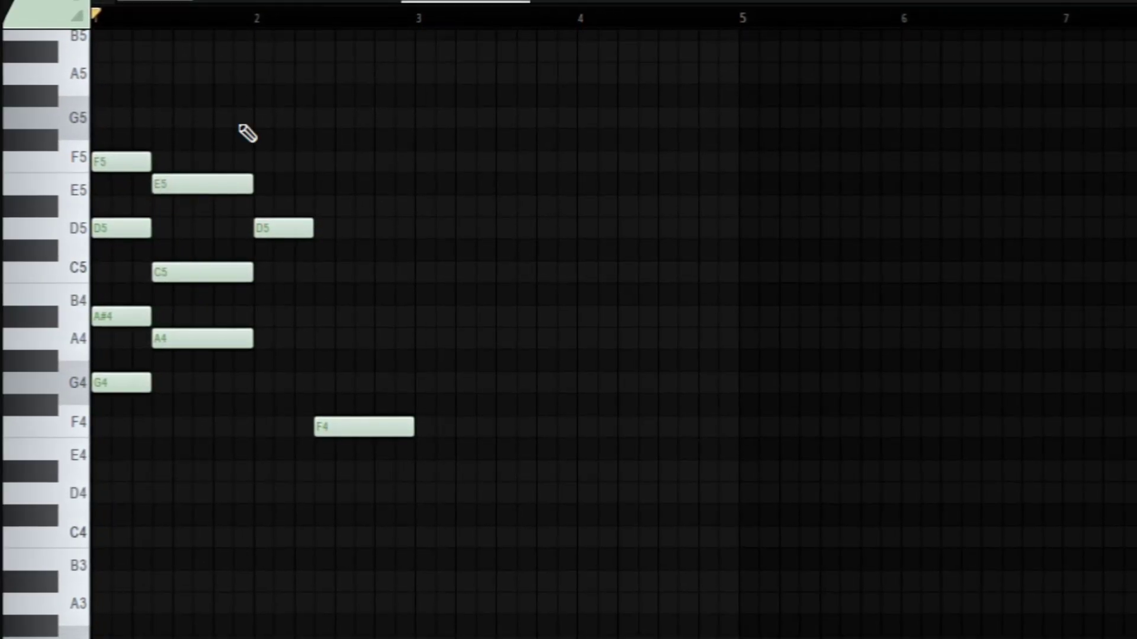
left_click(127, 119)
Complete the last two chords with F5, A5 and C6 above the D5 root, and A4, C5 and E5 above the F4 root
scroll(313, 240, "up", 4)
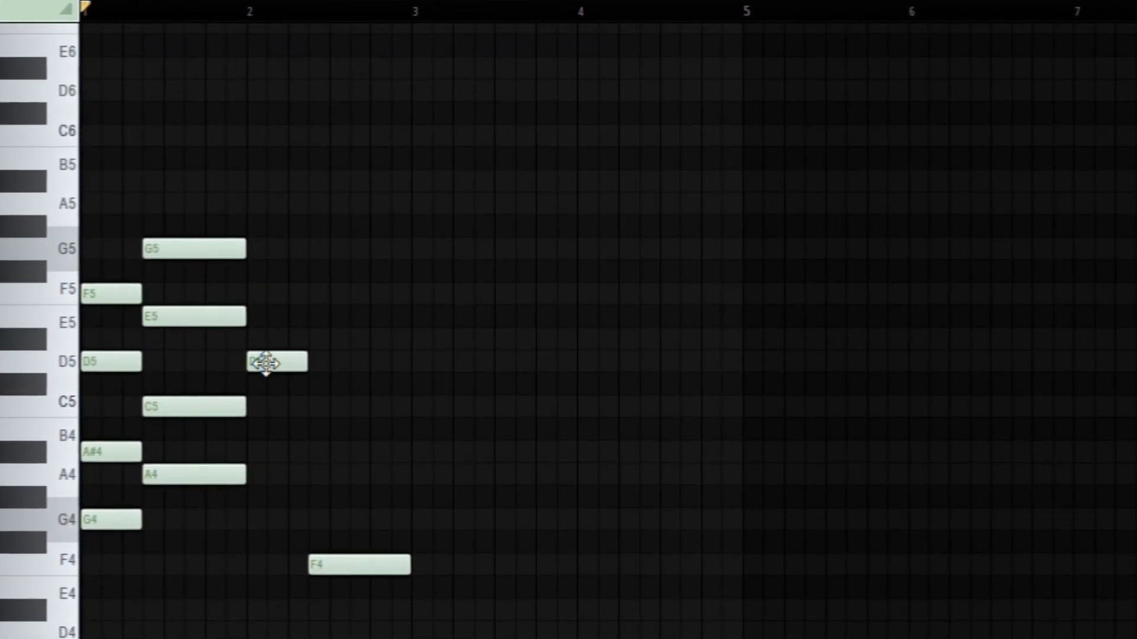
left_click_drag(268, 295, 243, 294)
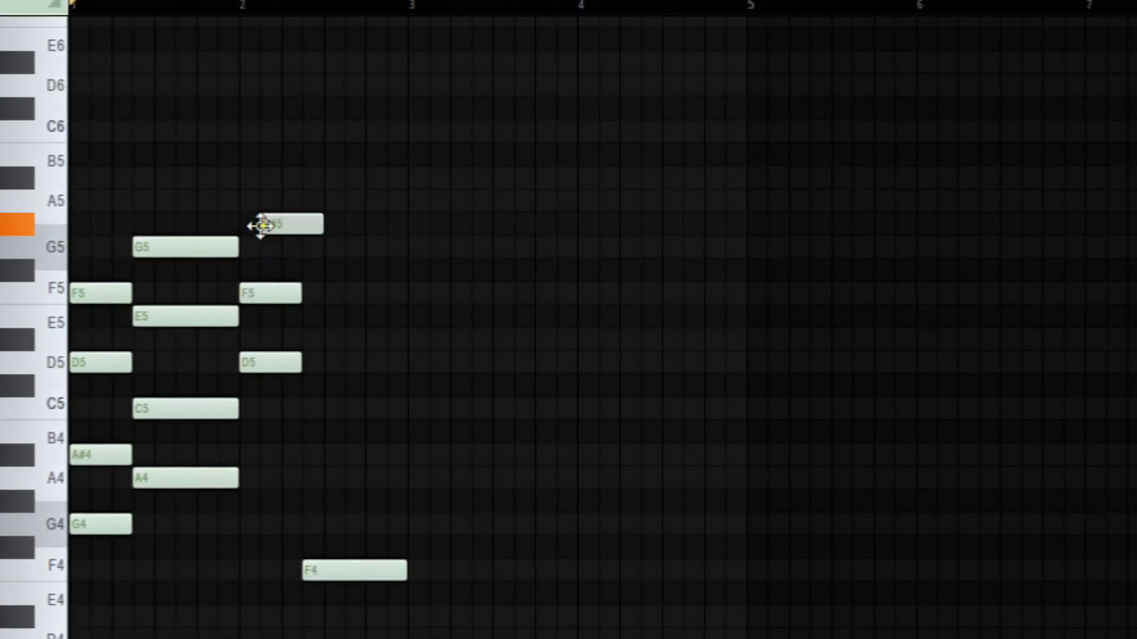
left_click(236, 134)
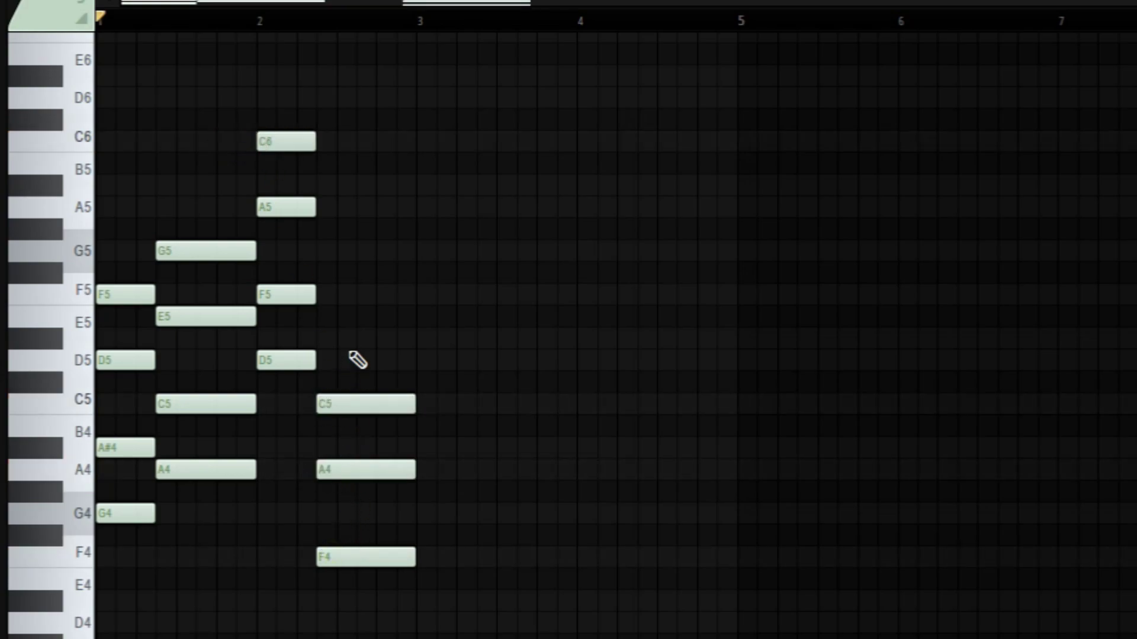
left_click_drag(317, 324, 317, 324)
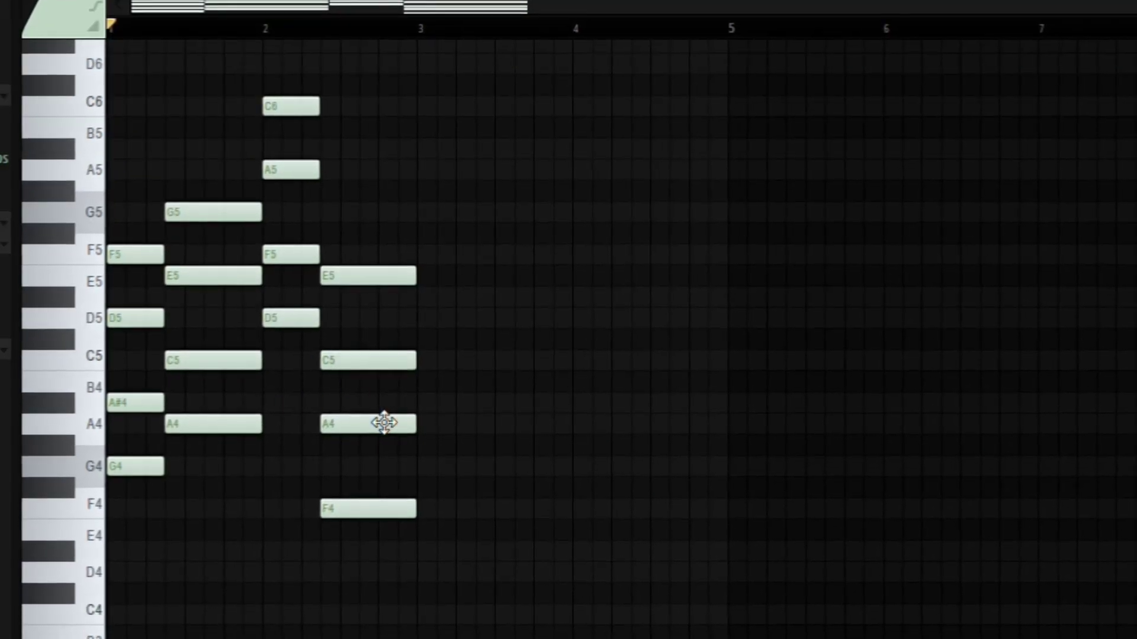
Lower all notes by one octave, and raise only the upper chord notes back up an octave, leaving the four roots low
key("ctrl+Down")
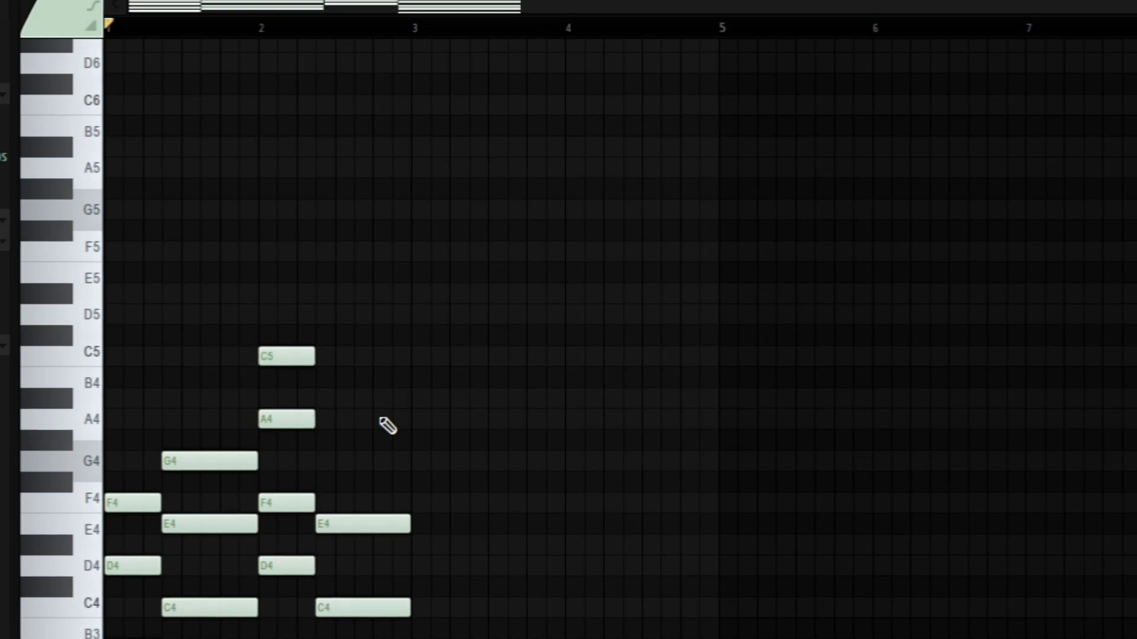
scroll(396, 438, "down", 3)
left_click_drag(403, 505, 347, 282)
left_click_drag(289, 317, 281, 161)
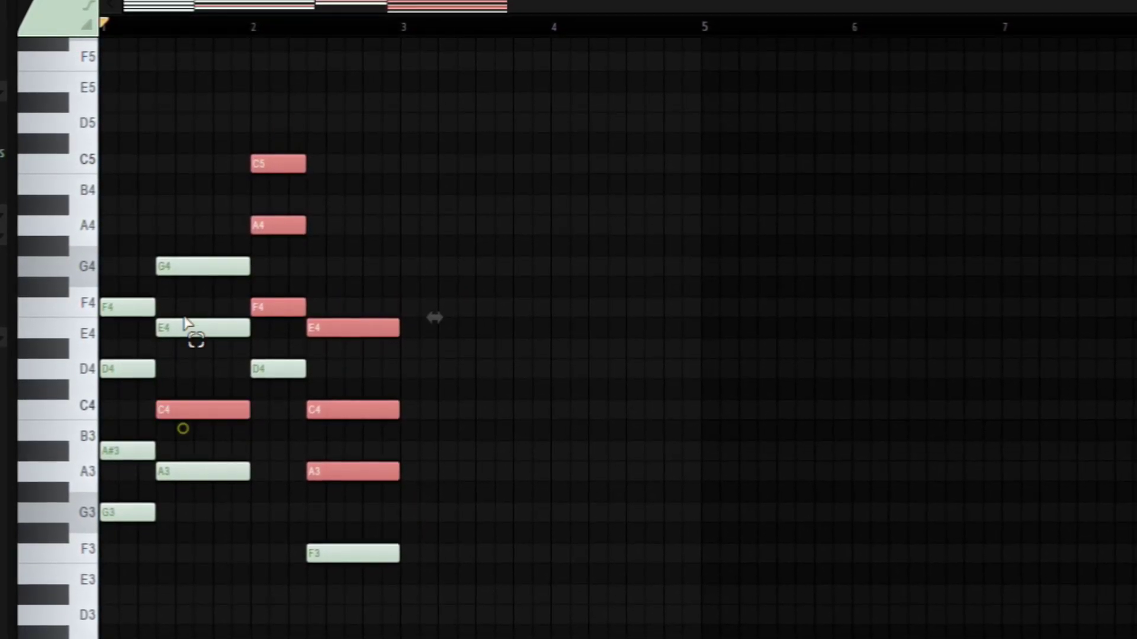
left_click_drag(185, 345, 185, 260)
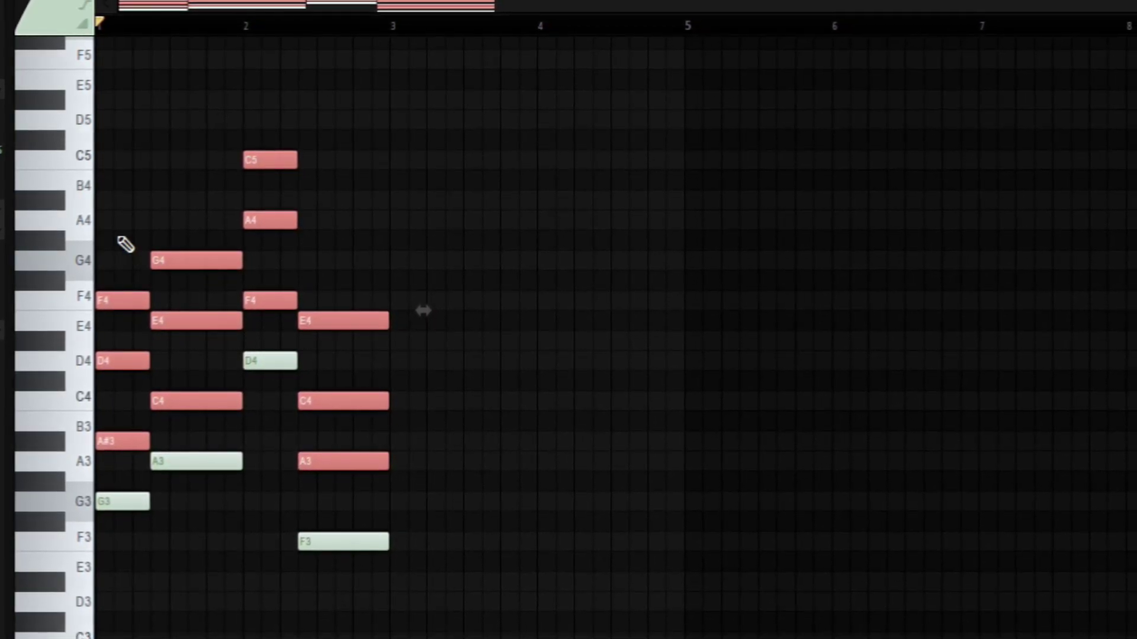
key("ctrl+Up")
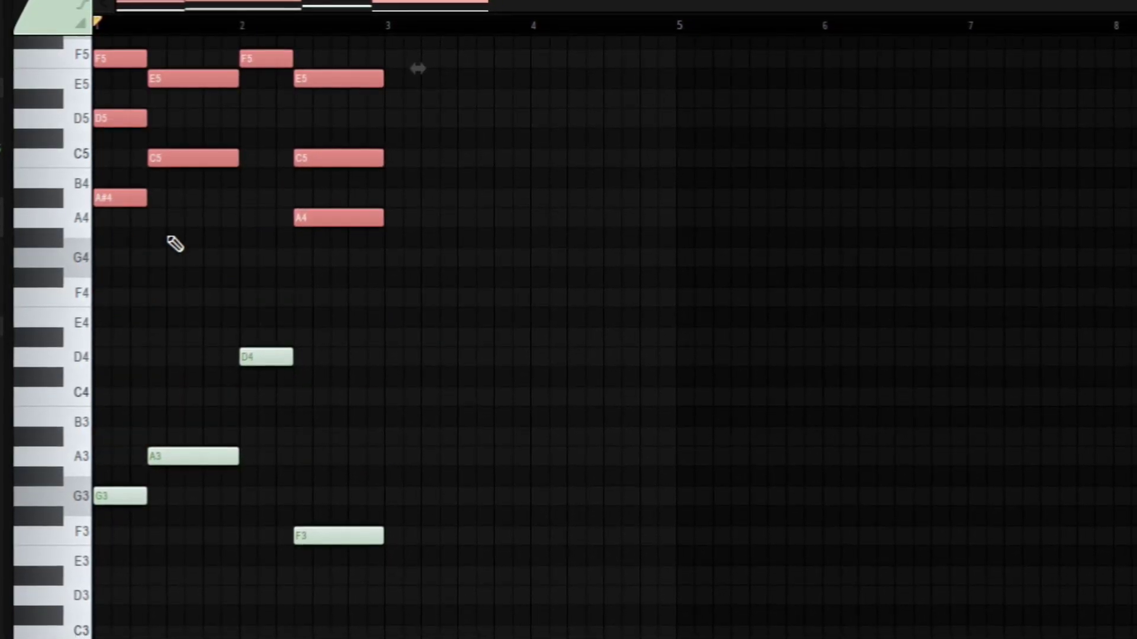
left_click(229, 304)
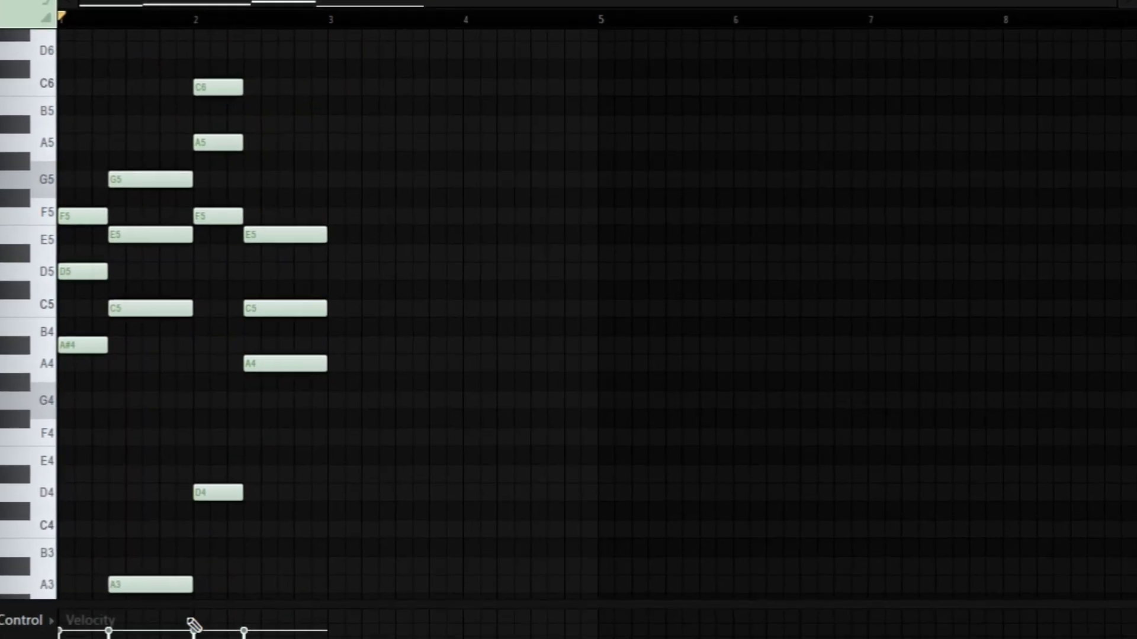
Enlarge the velocity lane and randomize the note velocities with the piano roll randomizer
left_click_drag(191, 610, 198, 532)
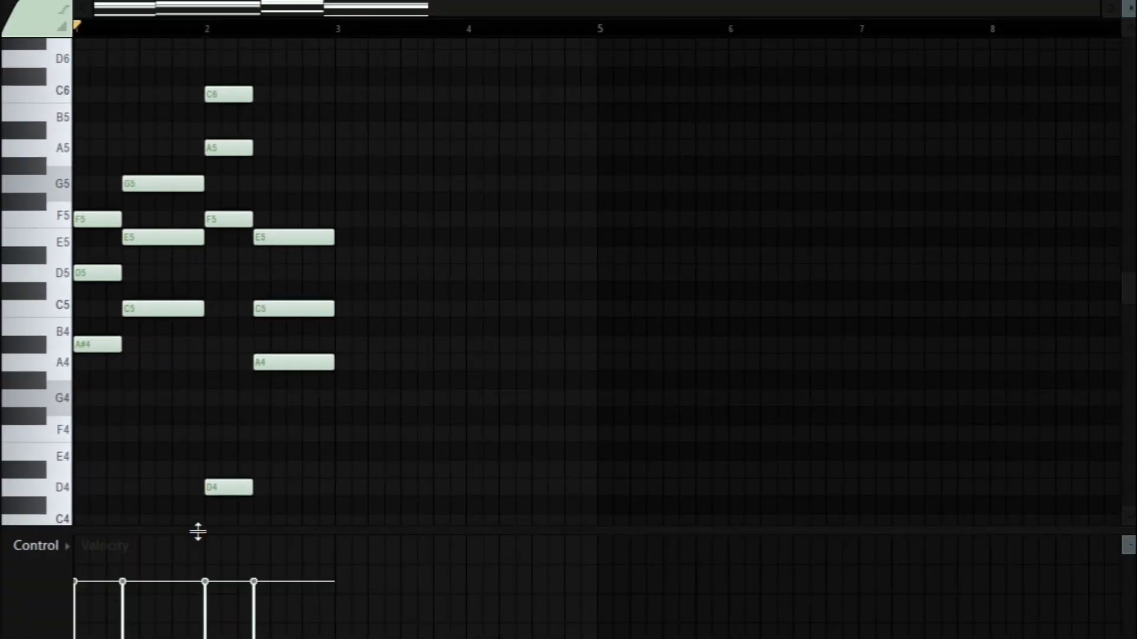
key("alt+r")
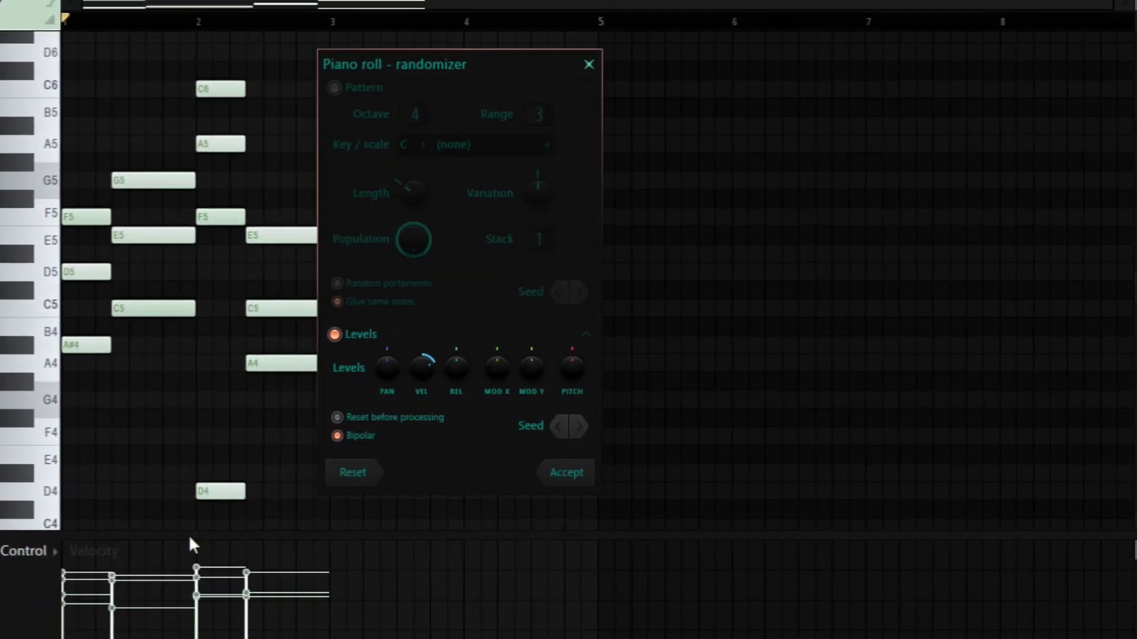
left_click(544, 482)
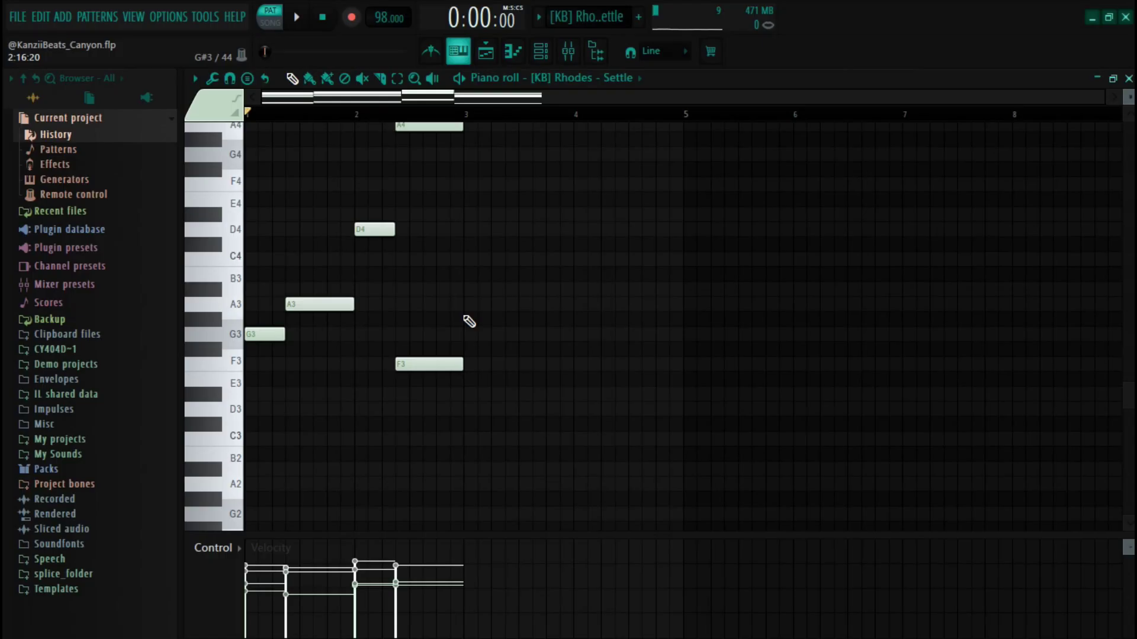
Duplicate the two-bar chord progression into bars 3 and 4 and clear the note selection
key("ctrl+b")
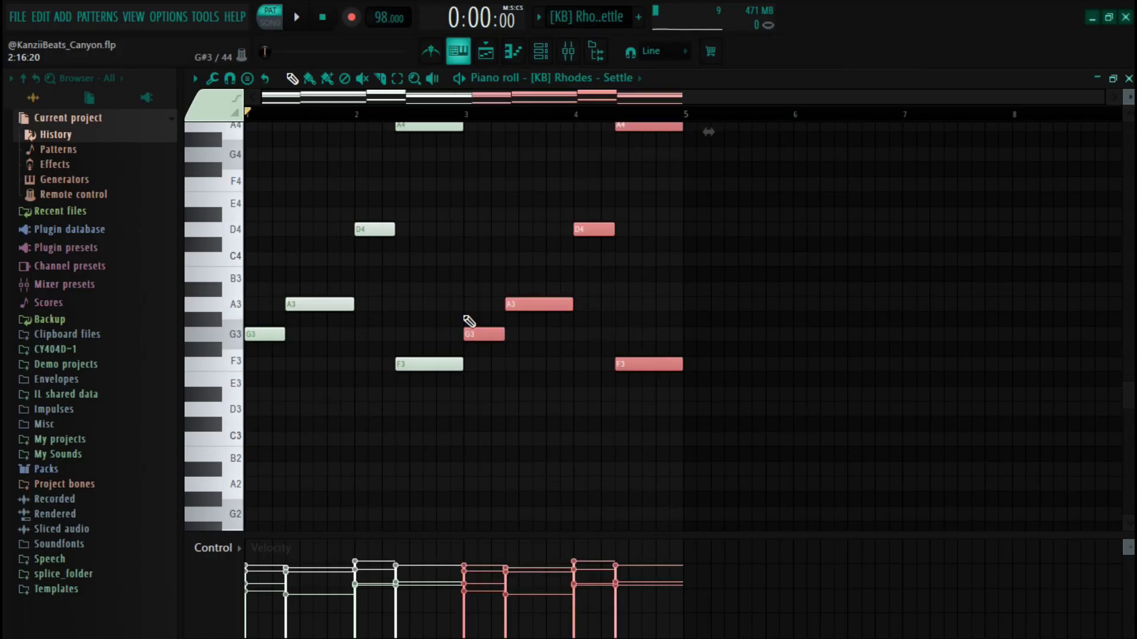
scroll(480, 311, "up", 4)
key("ctrl+d")
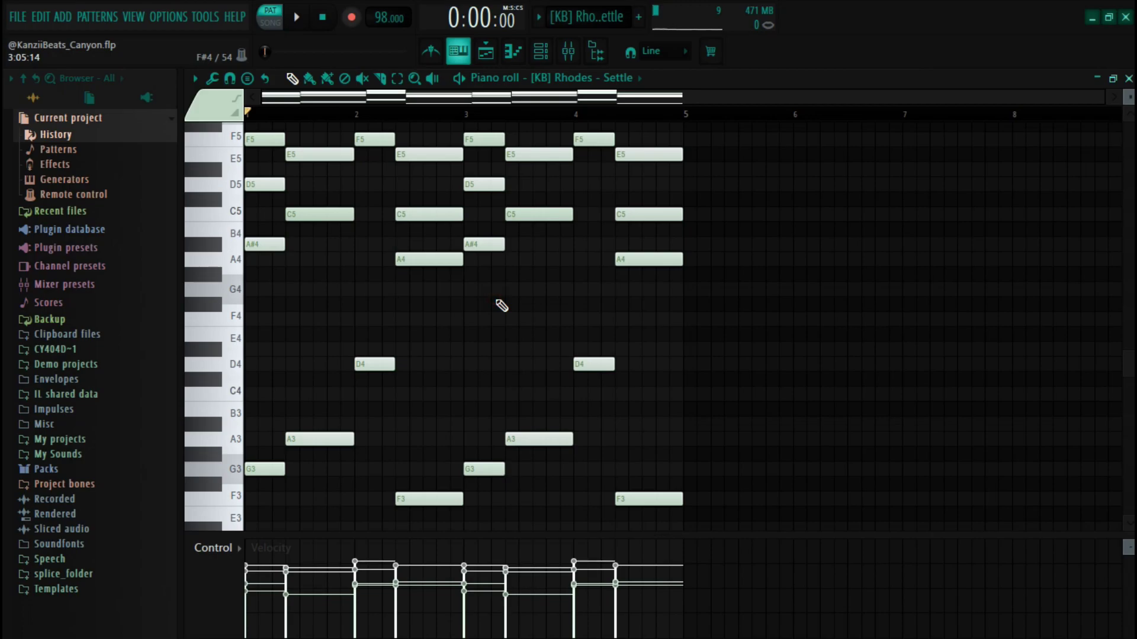
scroll(502, 306, "up", 2)
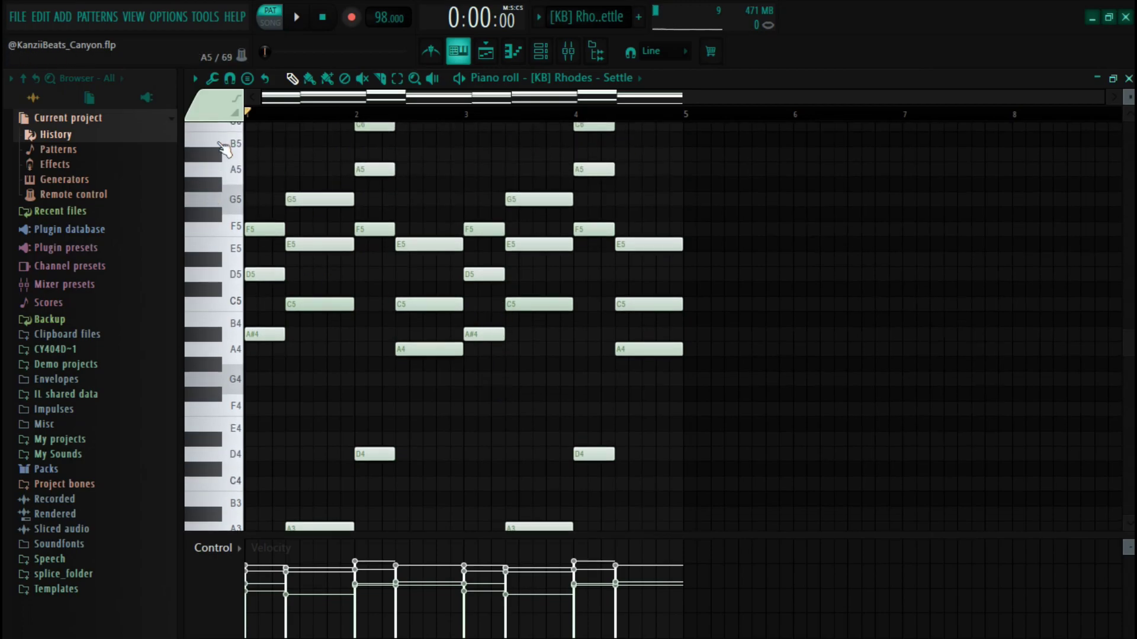
scroll(444, 246, "down", 2)
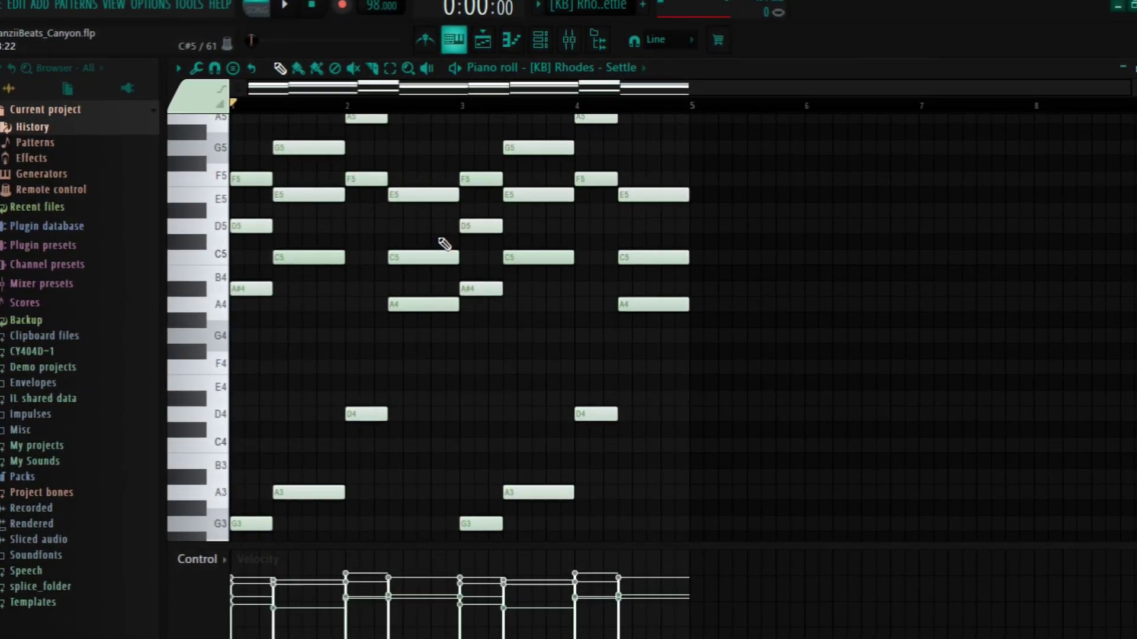
scroll(463, 230, "down", 2)
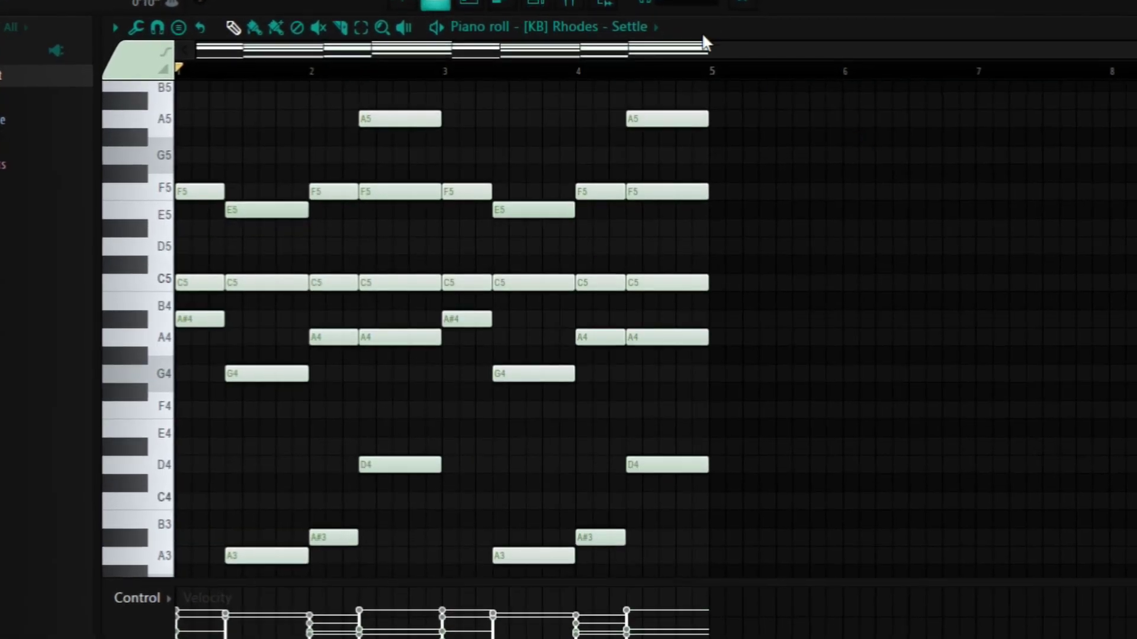
Open the Rhodes - Settle channel's sampler settings from the channel rack and examine both pages of its precomputed effects
key("F6")
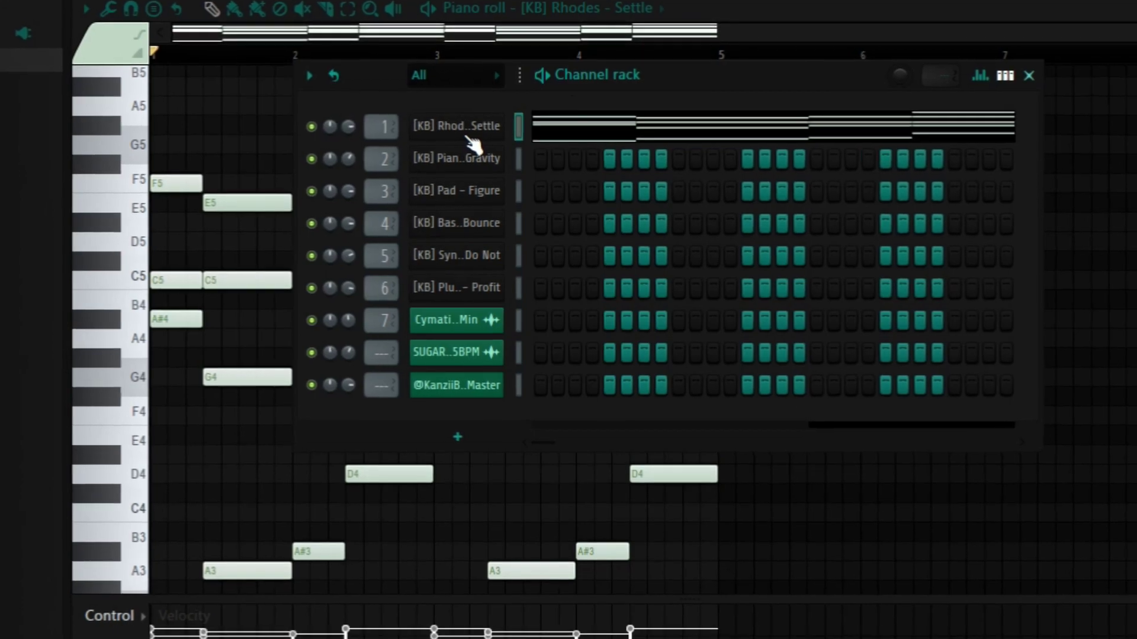
left_click(469, 140)
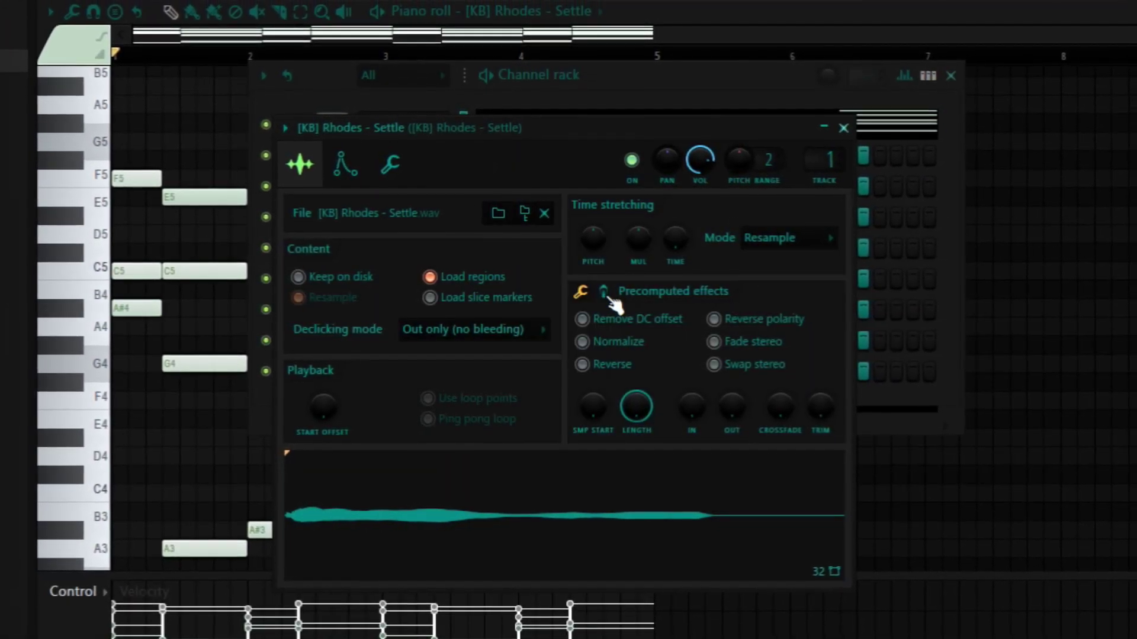
left_click(604, 292)
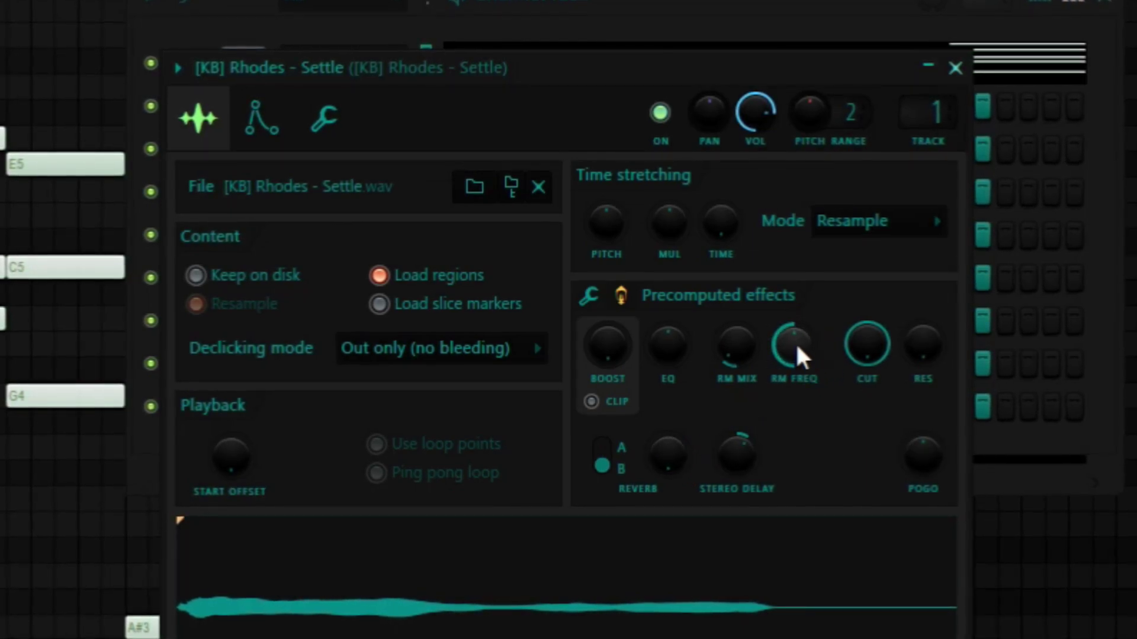
left_click(621, 295)
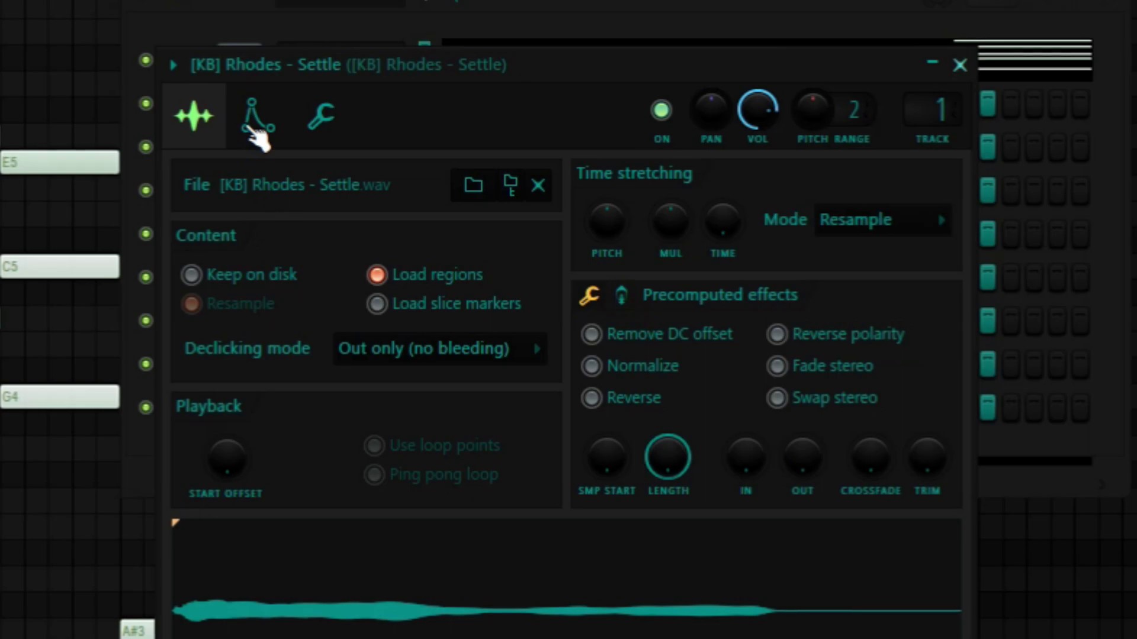
Examine the Rhodes channel's volume envelope and LFO, try the triangle and square LFO shapes, and return the LFO to sine
left_click(253, 128)
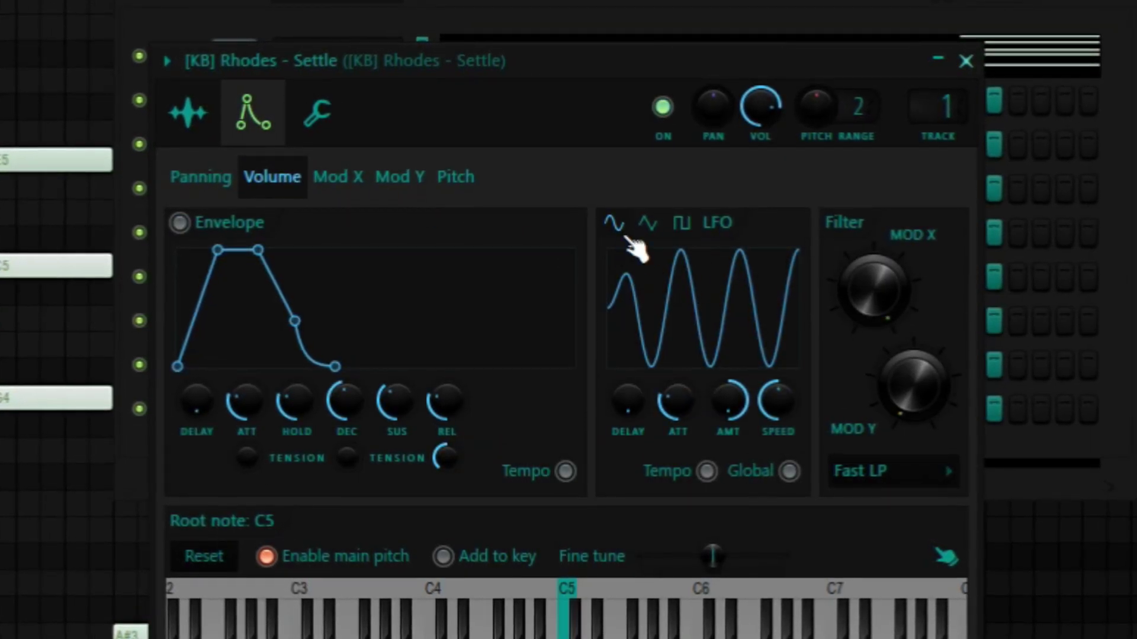
left_click(642, 227)
left_click(678, 225)
left_click(648, 224)
left_click(616, 219)
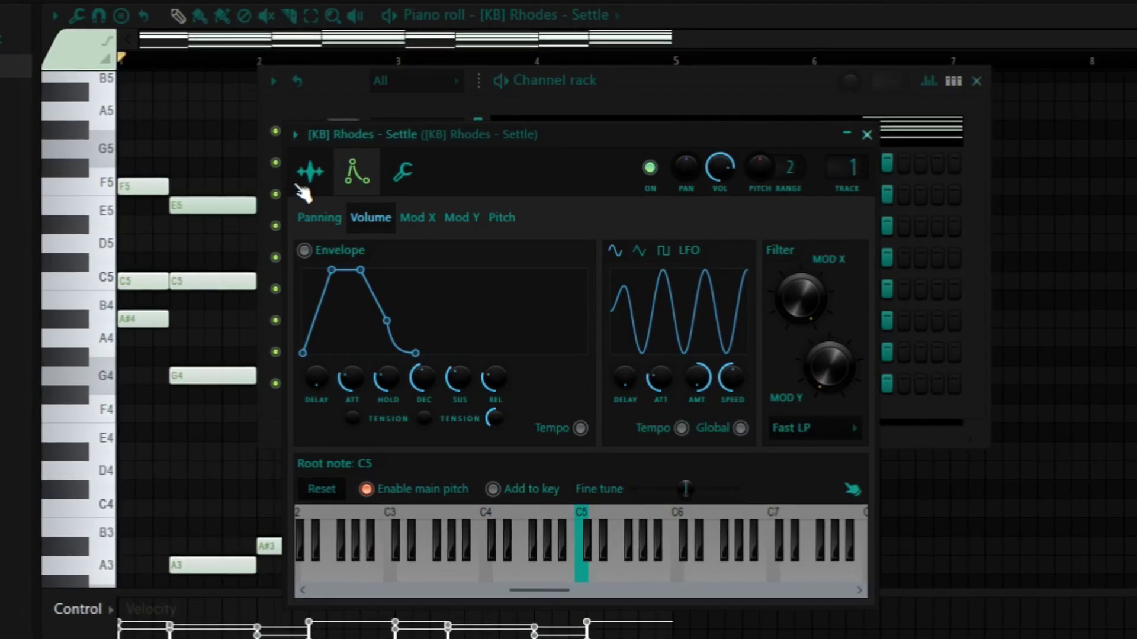
left_click(308, 177)
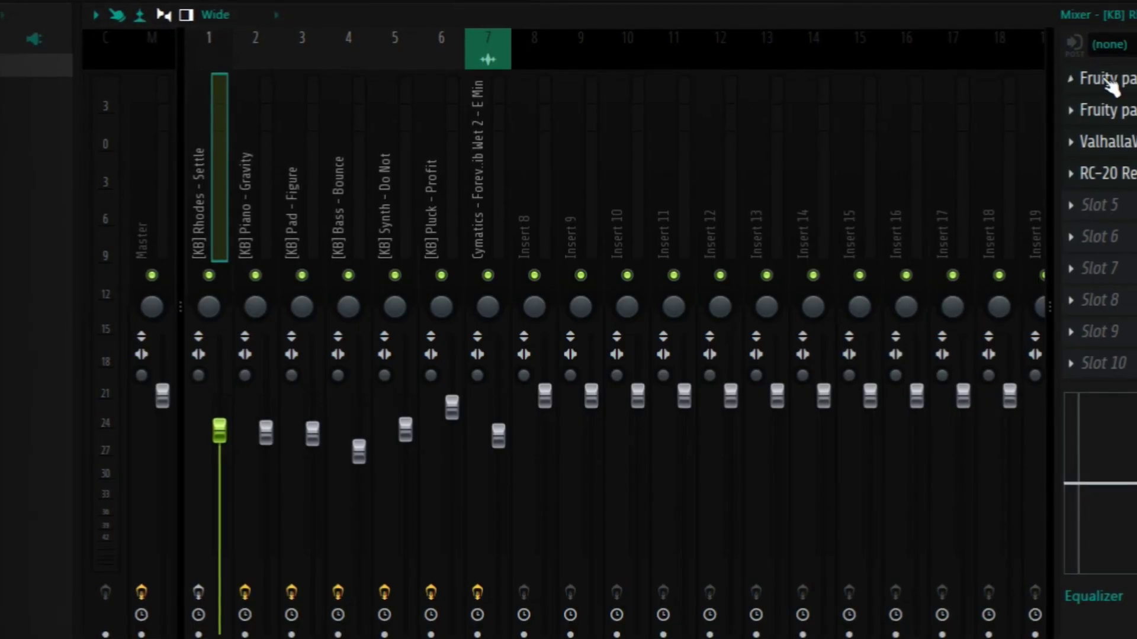
Examine the curves of both Fruity parametric EQ 2 effects on the Rhodes - Settle mixer insert
left_click(1111, 83)
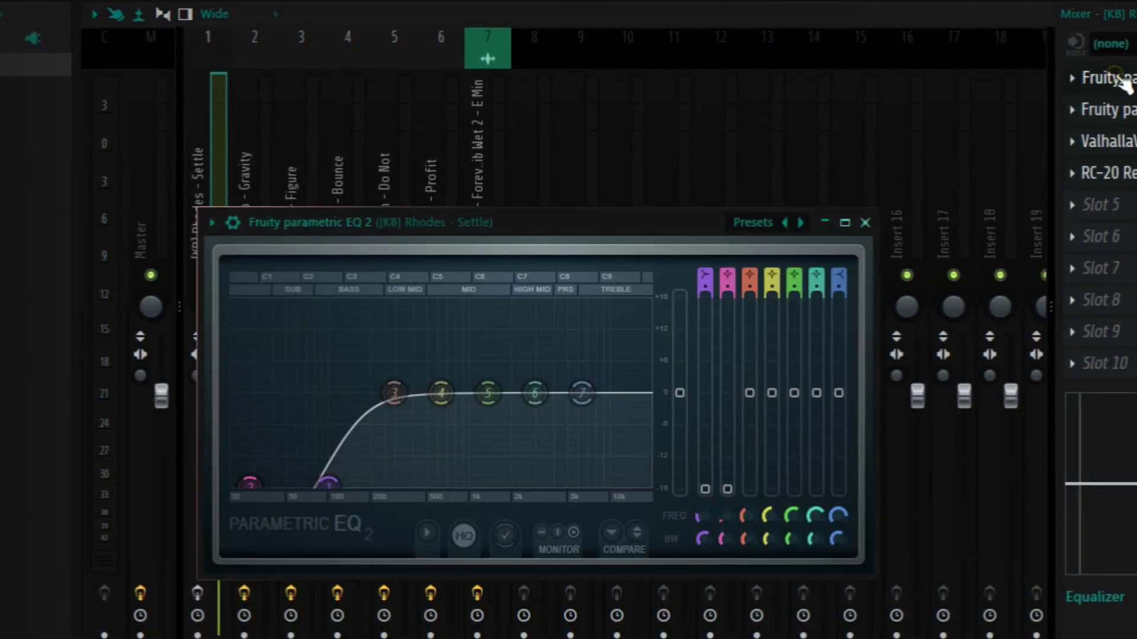
left_click_drag(580, 221, 621, 177)
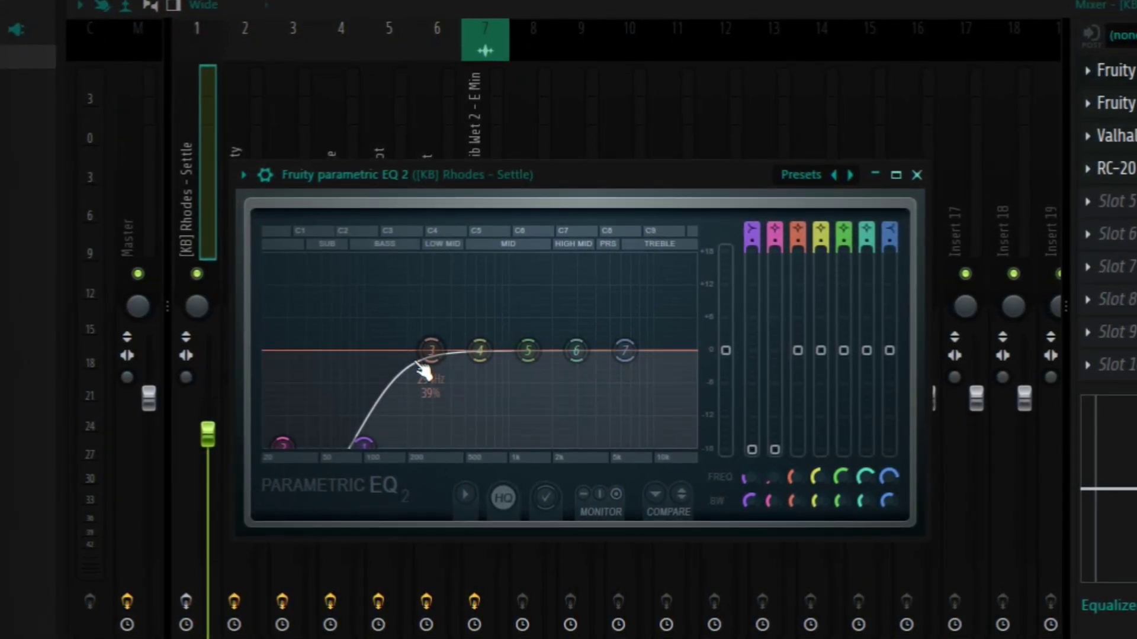
left_click(1119, 71)
left_click(1119, 101)
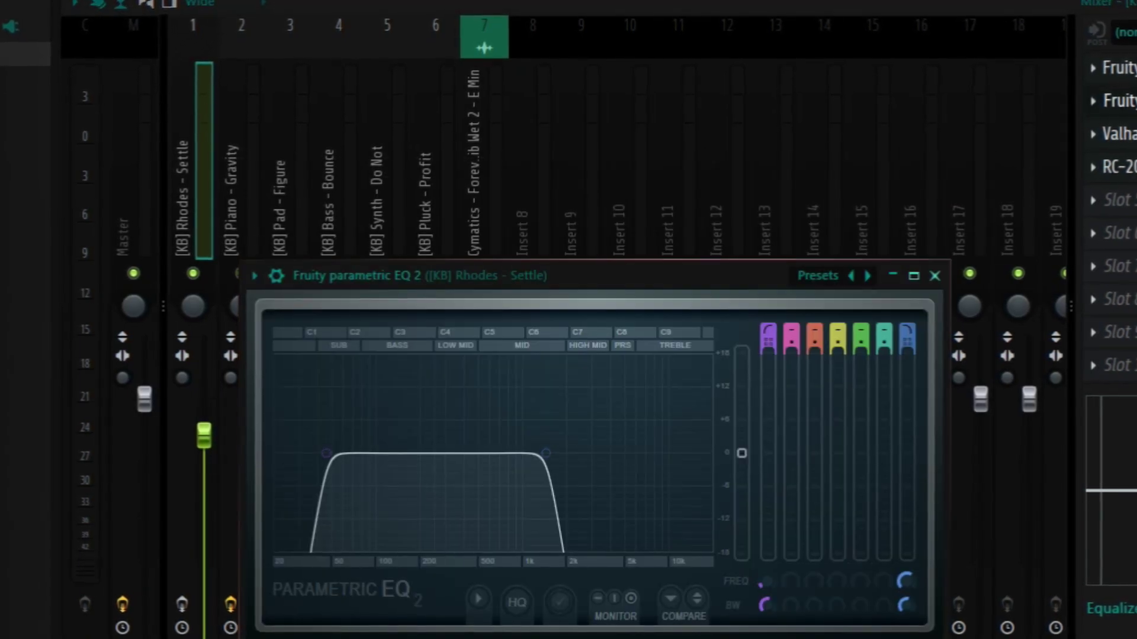
left_click_drag(686, 279, 723, 201)
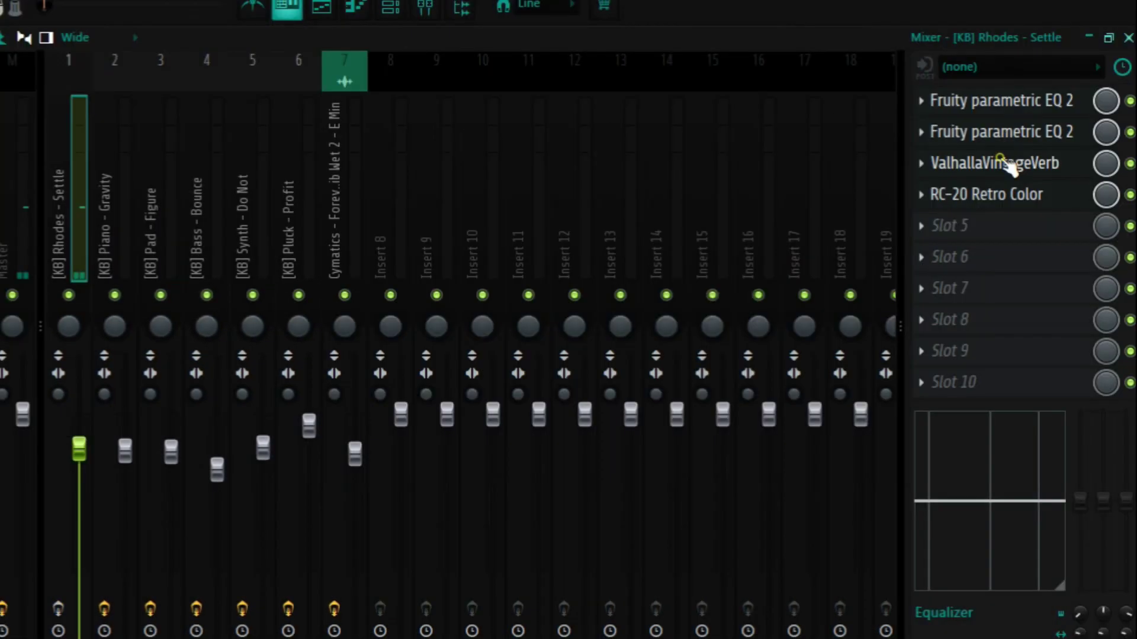
Examine the ValhallaVintageVerb and RC-20 Retro Color settings on the Rhodes - Settle insert, closing each plugin after viewing it
left_click(1128, 129)
mouse_move(520, 111)
left_mouse_down()
mouse_move(500, 55)
mouse_move(506, 41)
mouse_move(508, 106)
left_mouse_up()
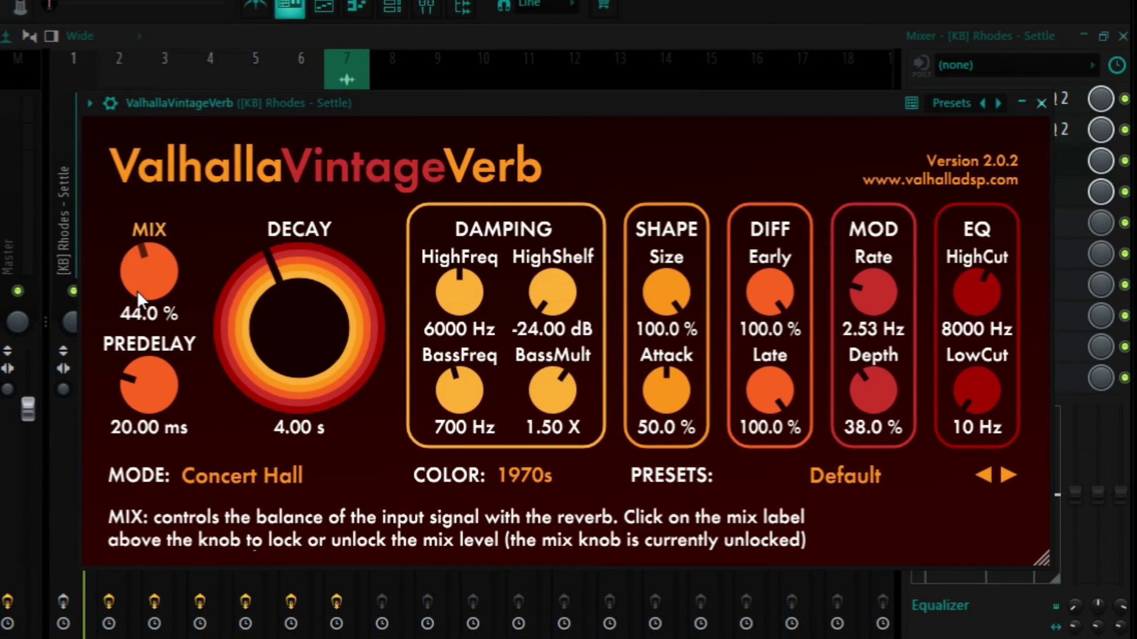
left_click(1040, 103)
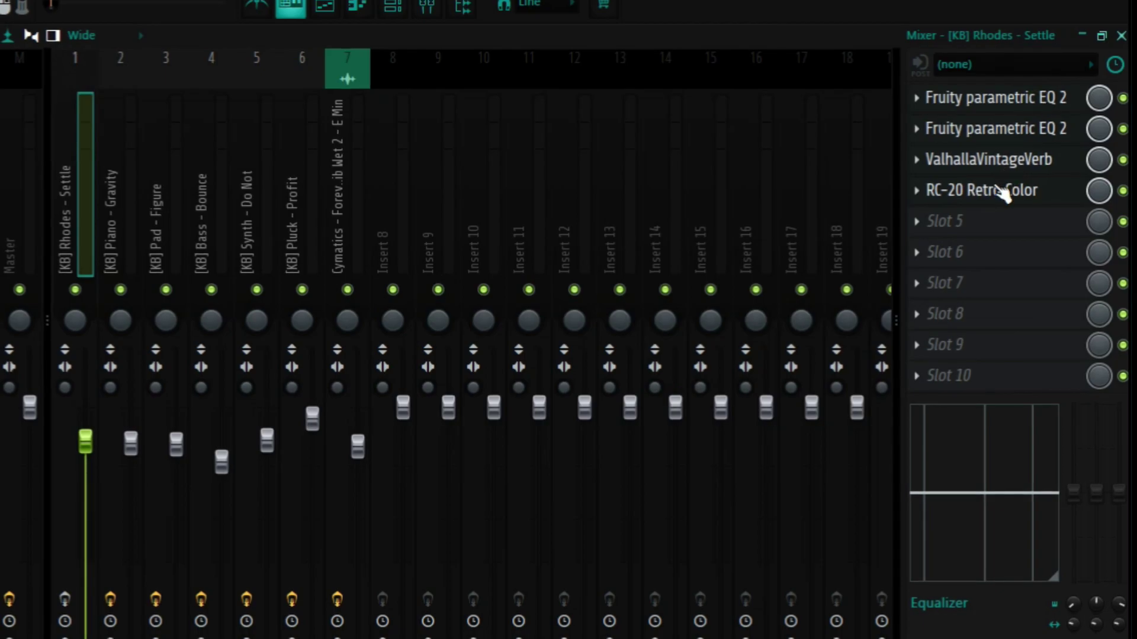
left_click(999, 193)
left_click(513, 528)
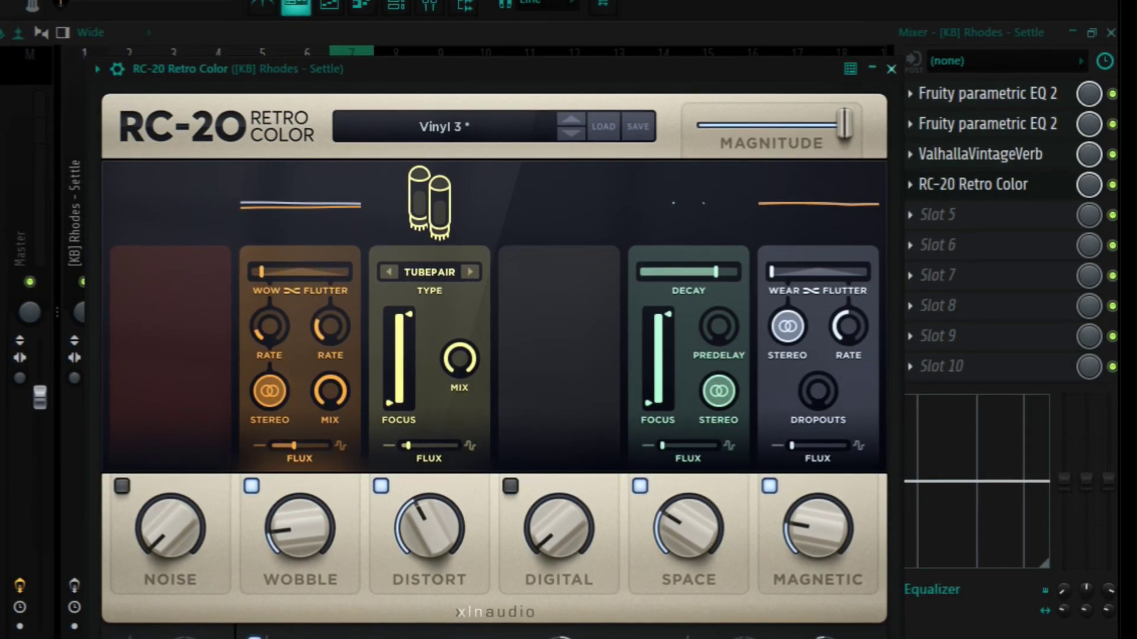
left_click(1001, 189)
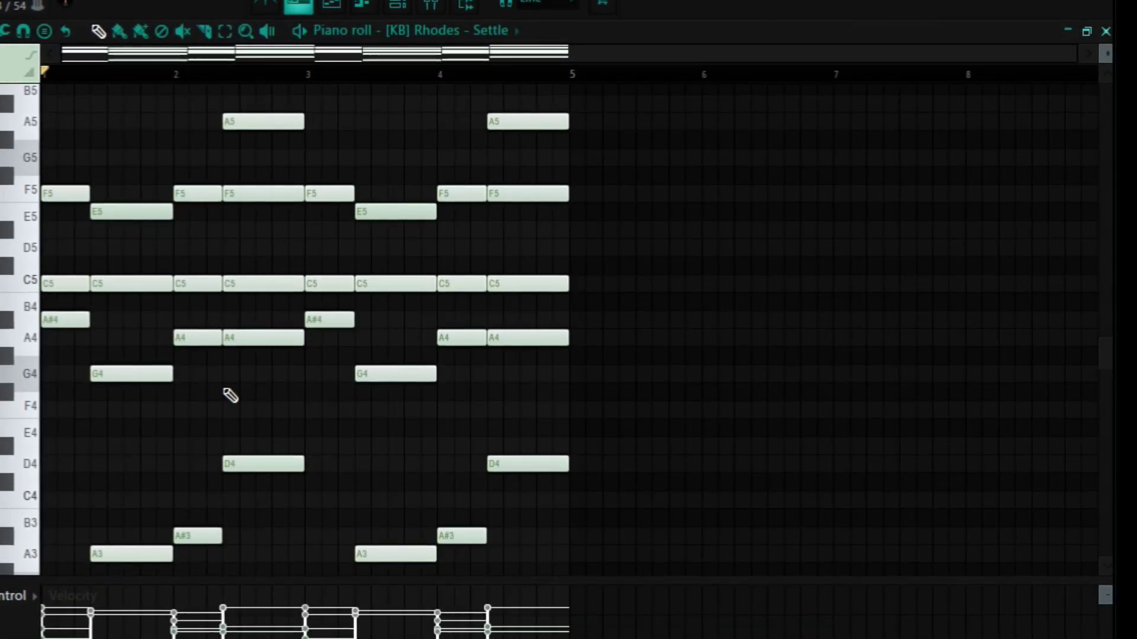
Play the Rhodes - Settle chord progression in the piano roll to hear it with its effects
key("space")
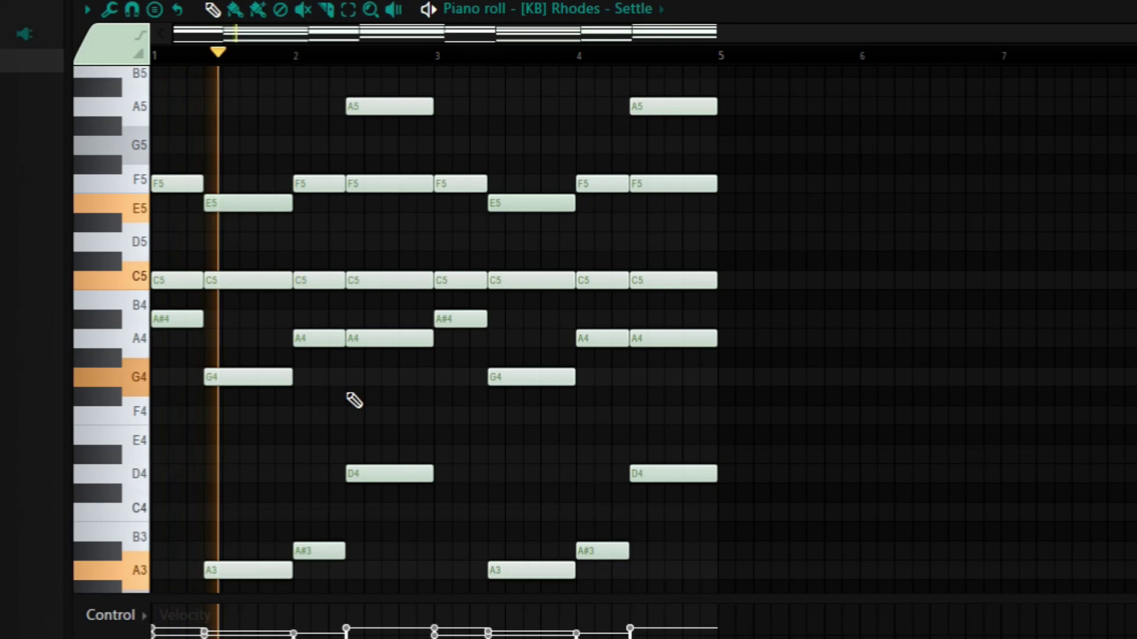
scroll(347, 394, "down", 1)
scroll(344, 395, "up", 1)
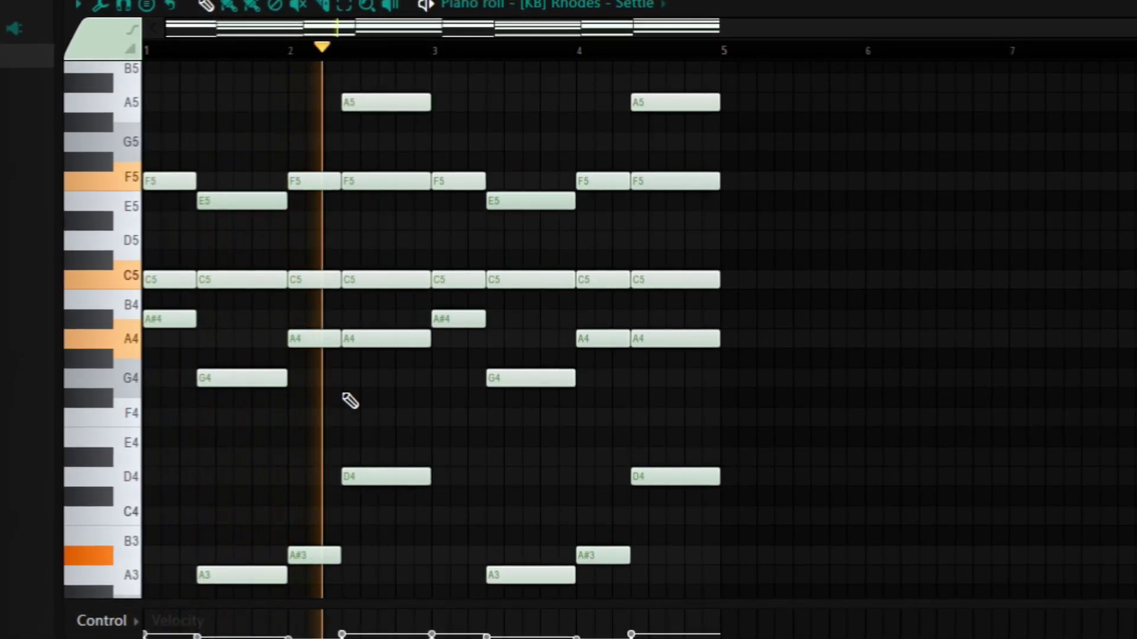
scroll(347, 402, "down", 1)
scroll(476, 594, "up", 1)
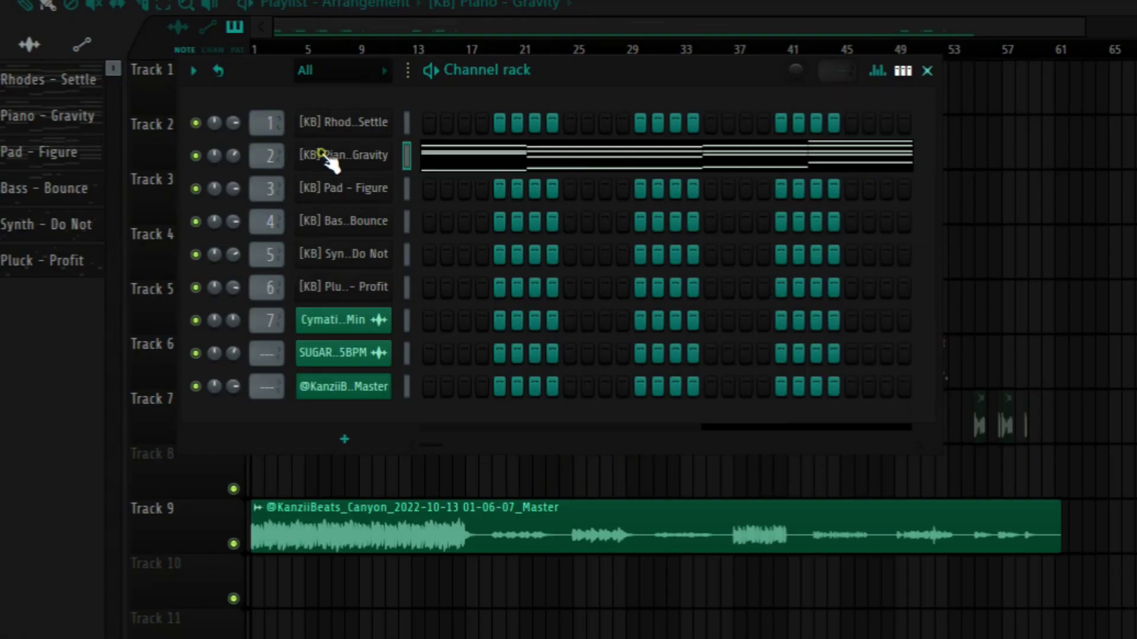
Check the Piano - Gravity channel's sampler settings and play its chord pattern in the piano roll
left_click(321, 154)
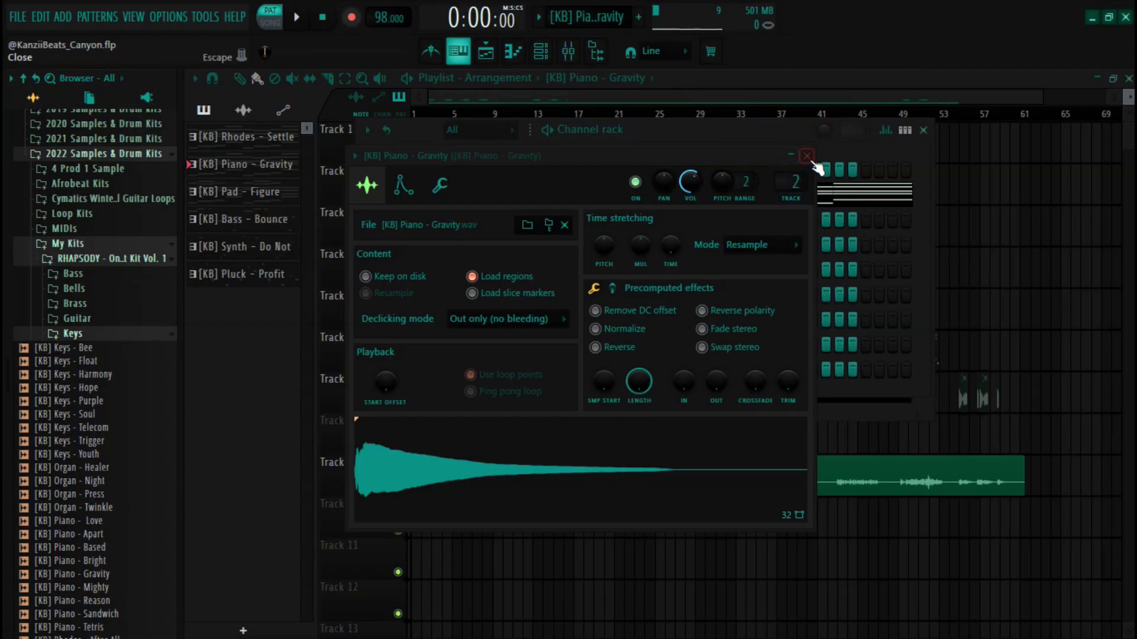
left_click(805, 158)
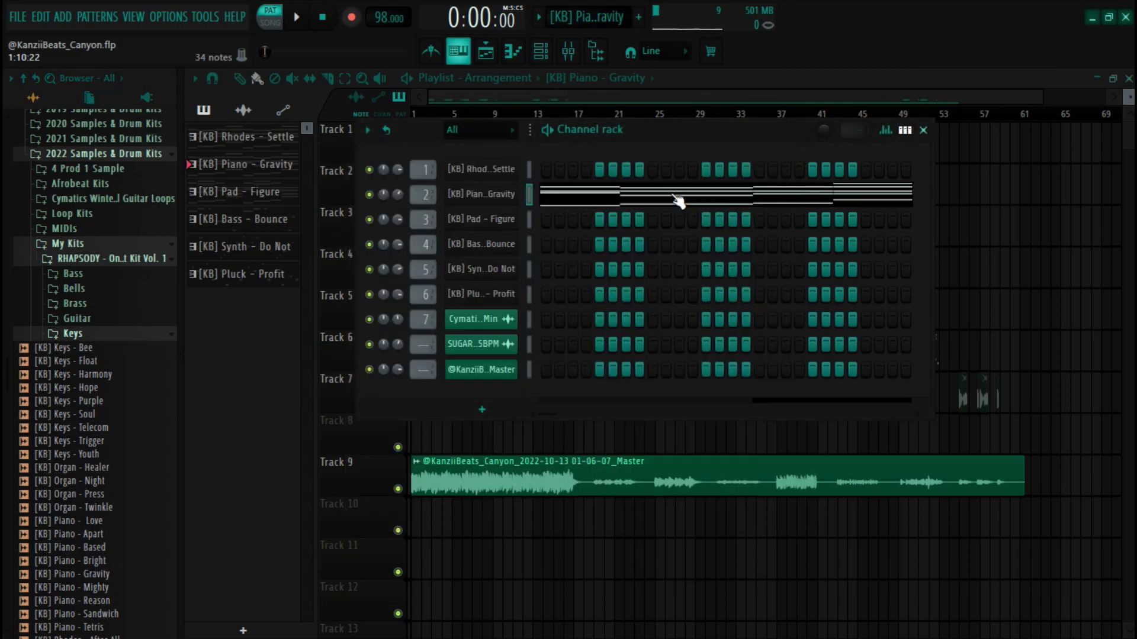
left_click(680, 203)
key("space")
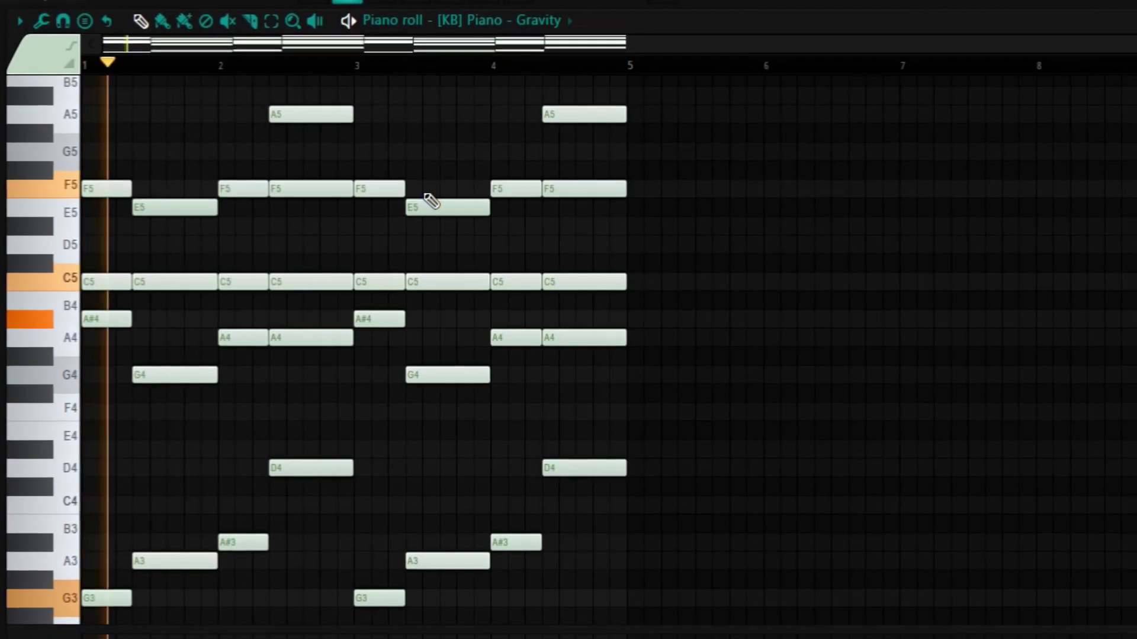
scroll(521, 218, "down", 2)
scroll(521, 218, "up", 1)
scroll(430, 199, "up", 2)
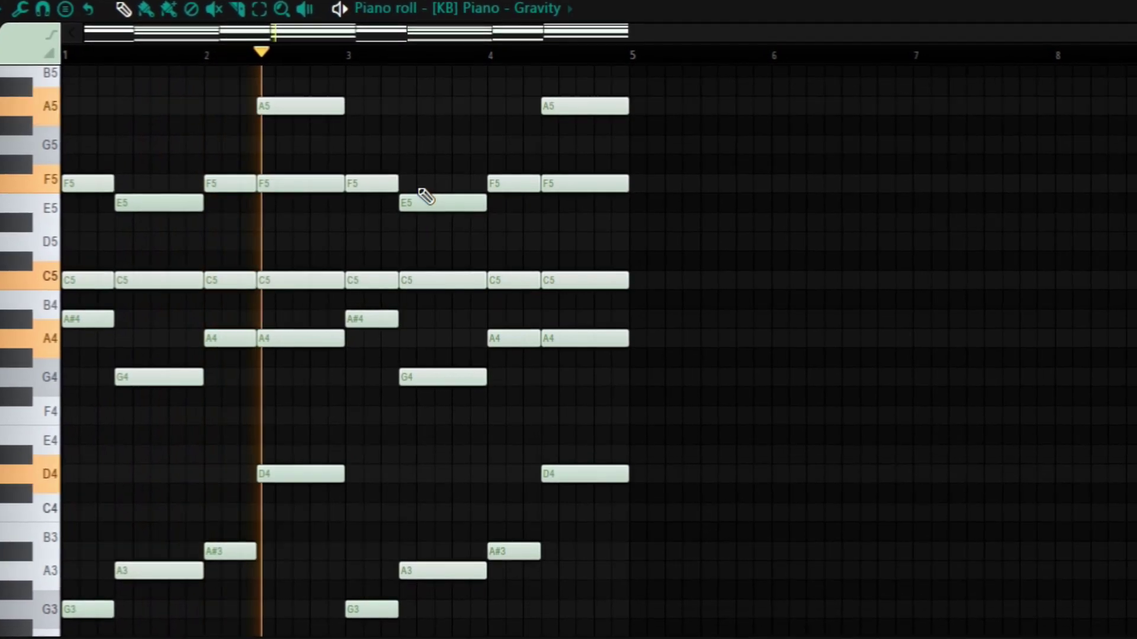
key("space")
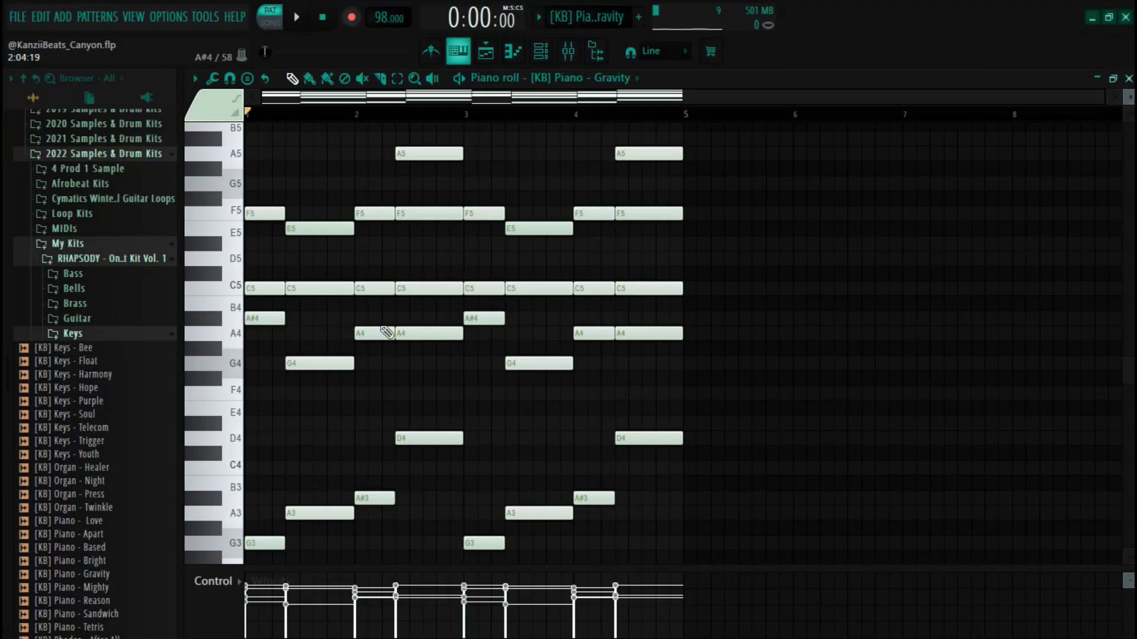
Open the mixer and examine the Fruity parametric EQ 2 curve on the Piano - Gravity insert
left_click(580, 55)
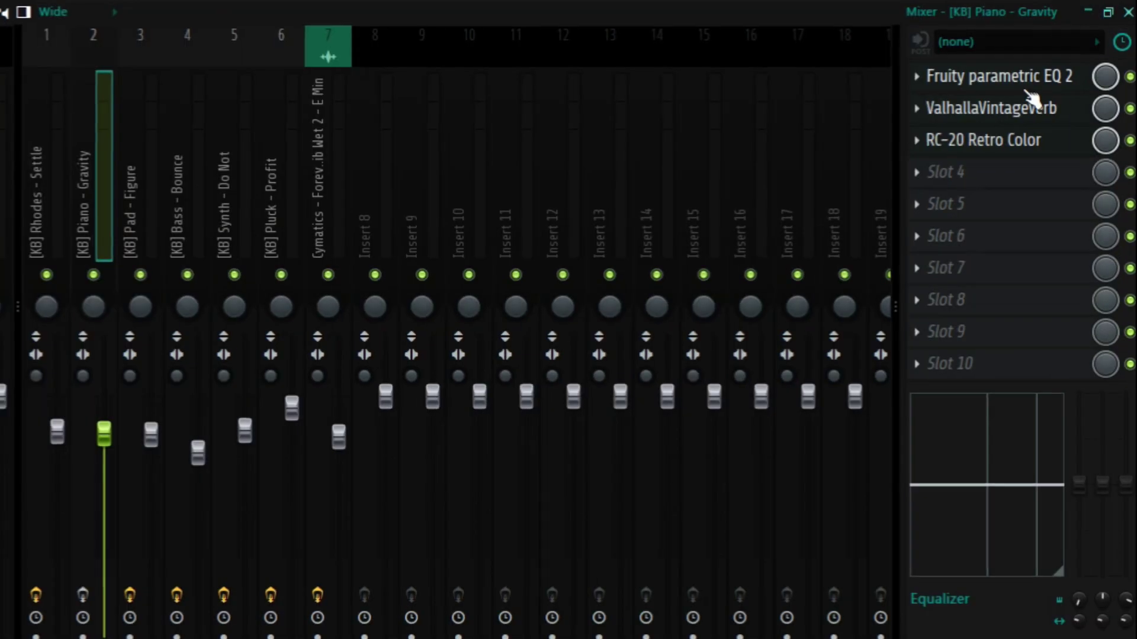
left_click(1042, 130)
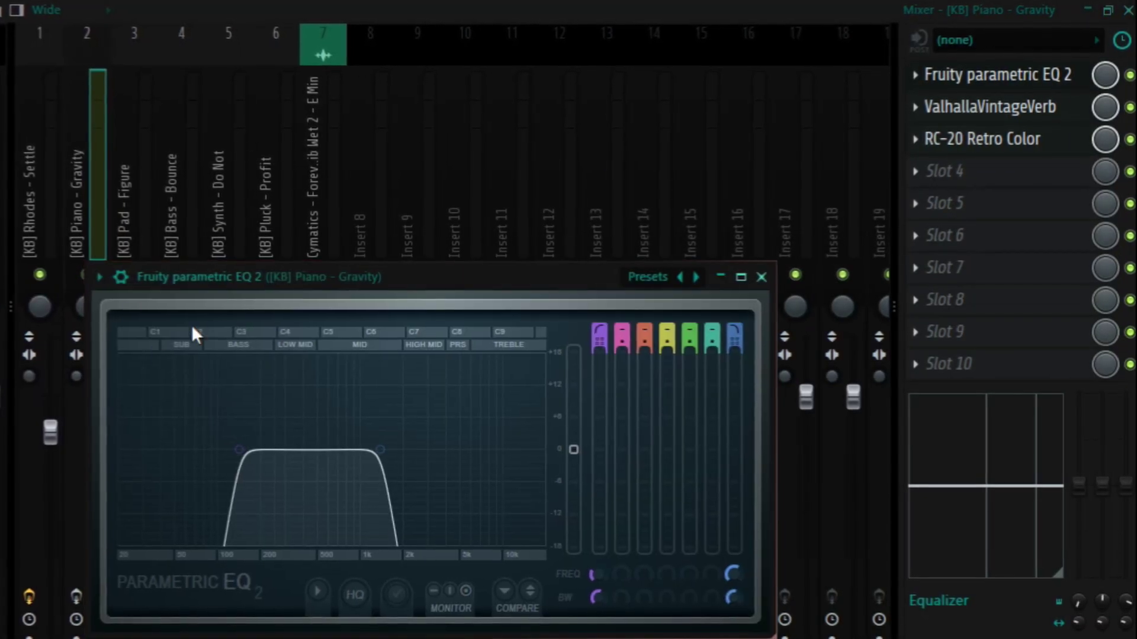
left_click_drag(457, 276, 459, 204)
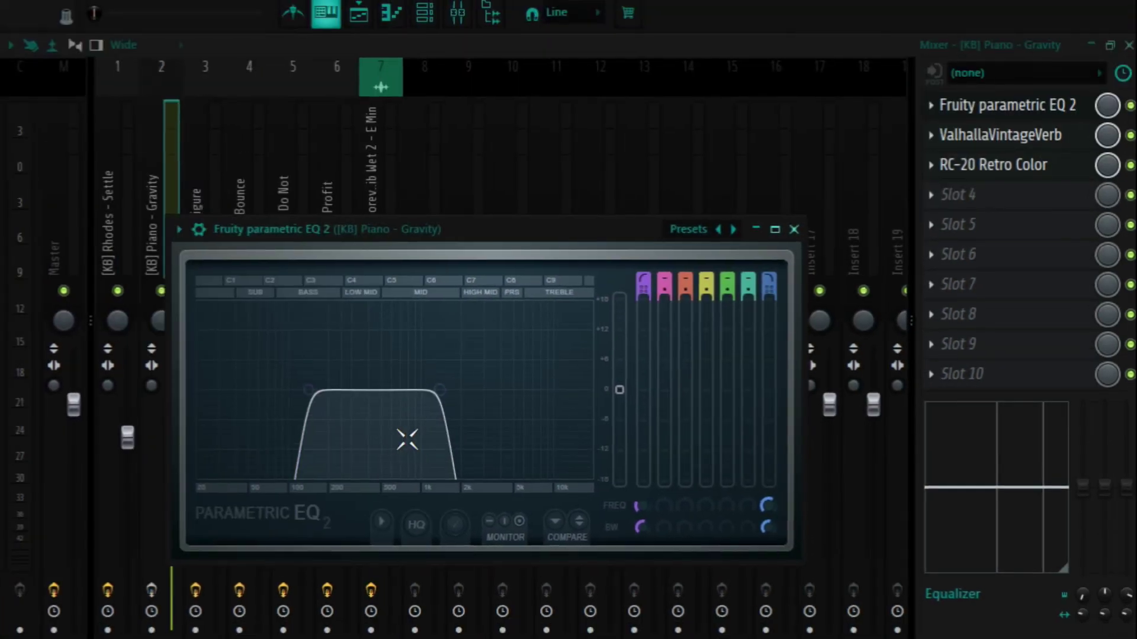
Examine the ValhallaVintageVerb and RC-20 Retro Color settings on the Piano - Gravity insert, dismissing the plugin's binary location warning
left_click(1000, 136)
left_click_drag(785, 319, 713, 190)
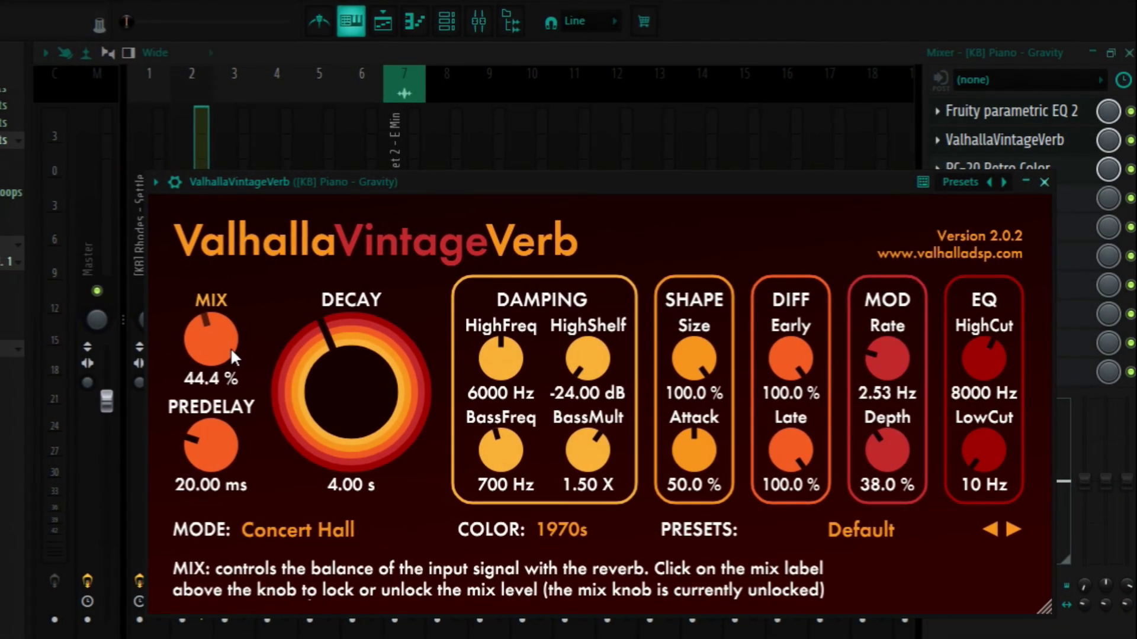
left_click(991, 140)
left_click(993, 171)
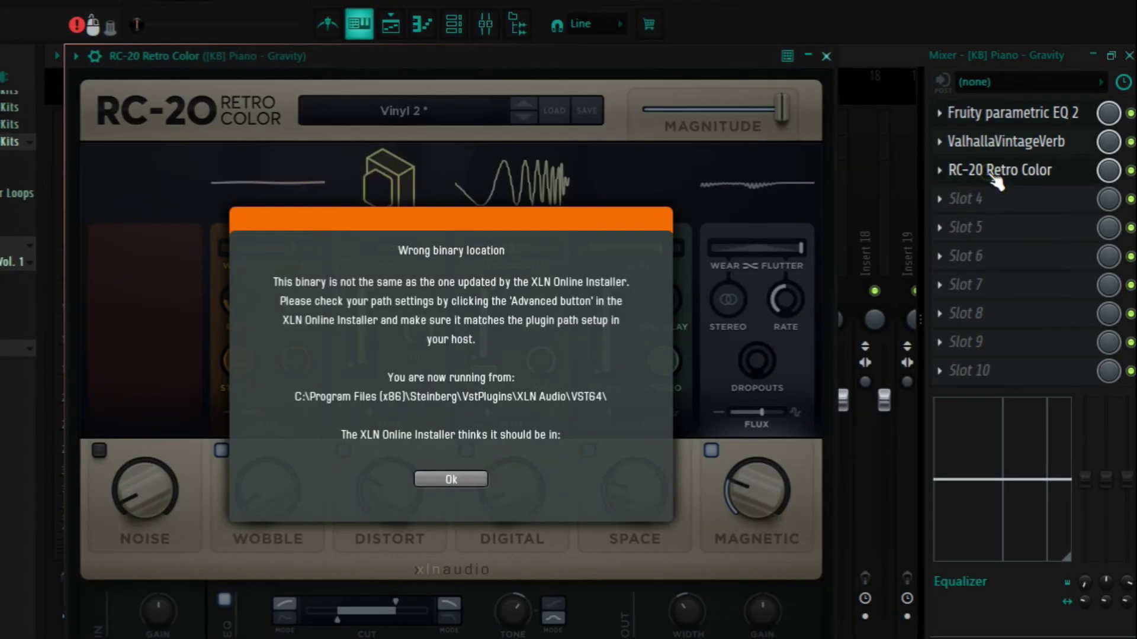
left_click(434, 476)
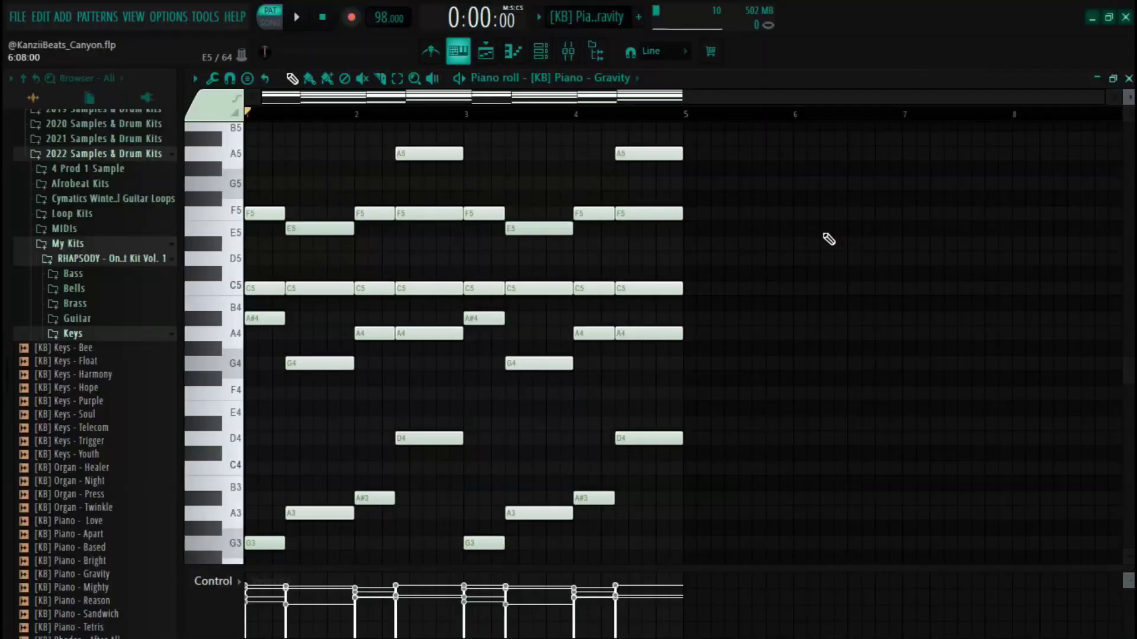
Play the Piano - Gravity pattern with its effects and examine the channel's volume LFO in the sampler settings
key("space")
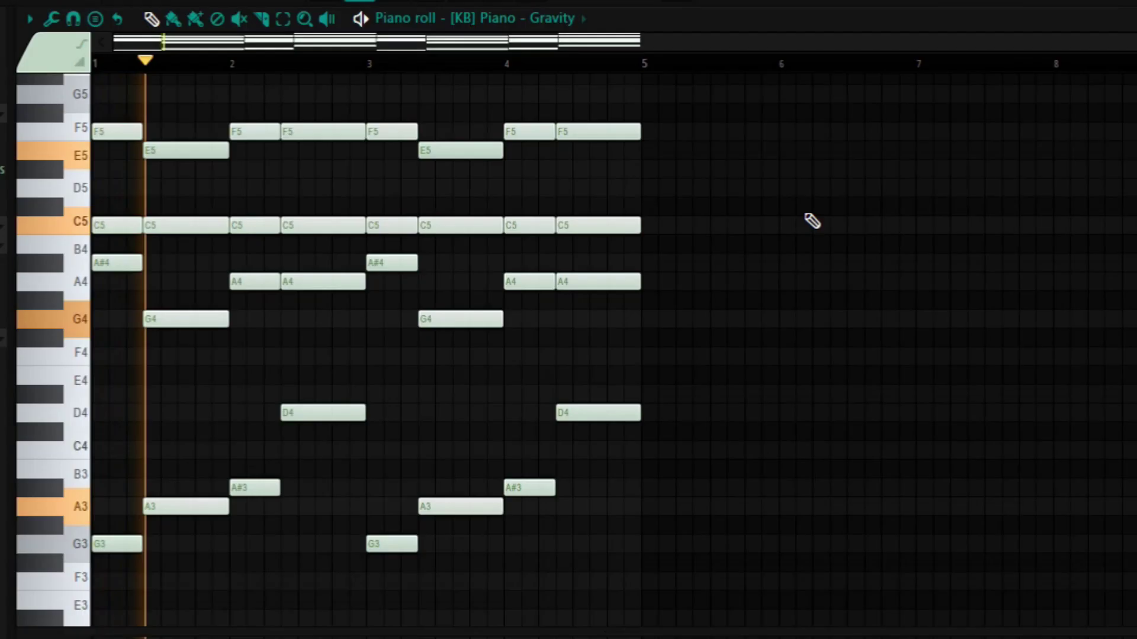
scroll(811, 221, "up", 2)
scroll(811, 221, "down", 1)
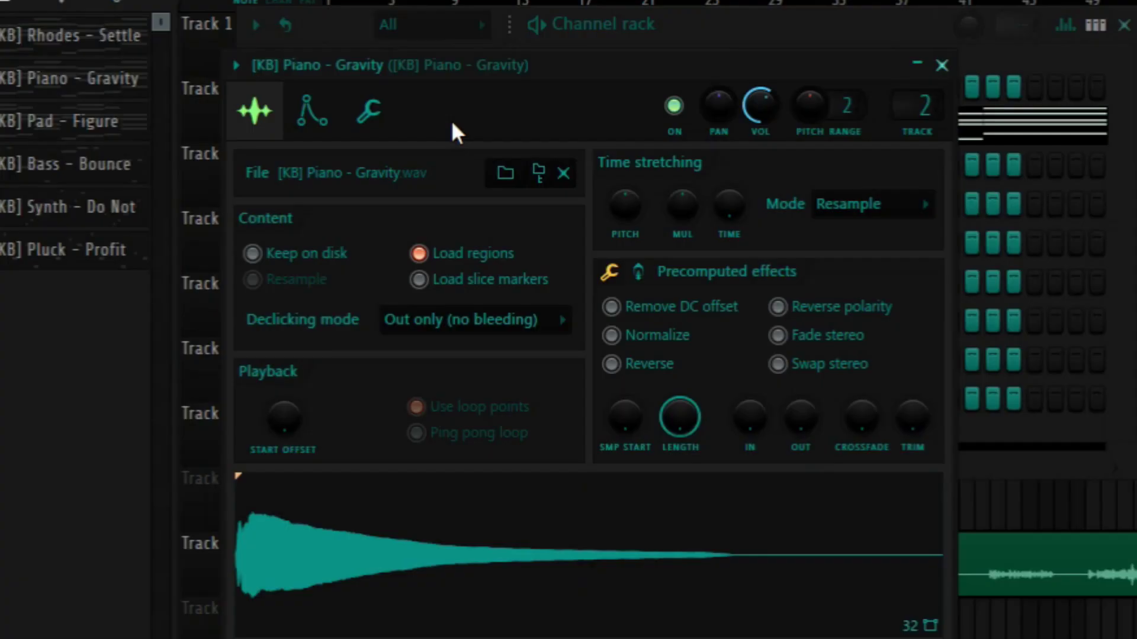
left_click(652, 275)
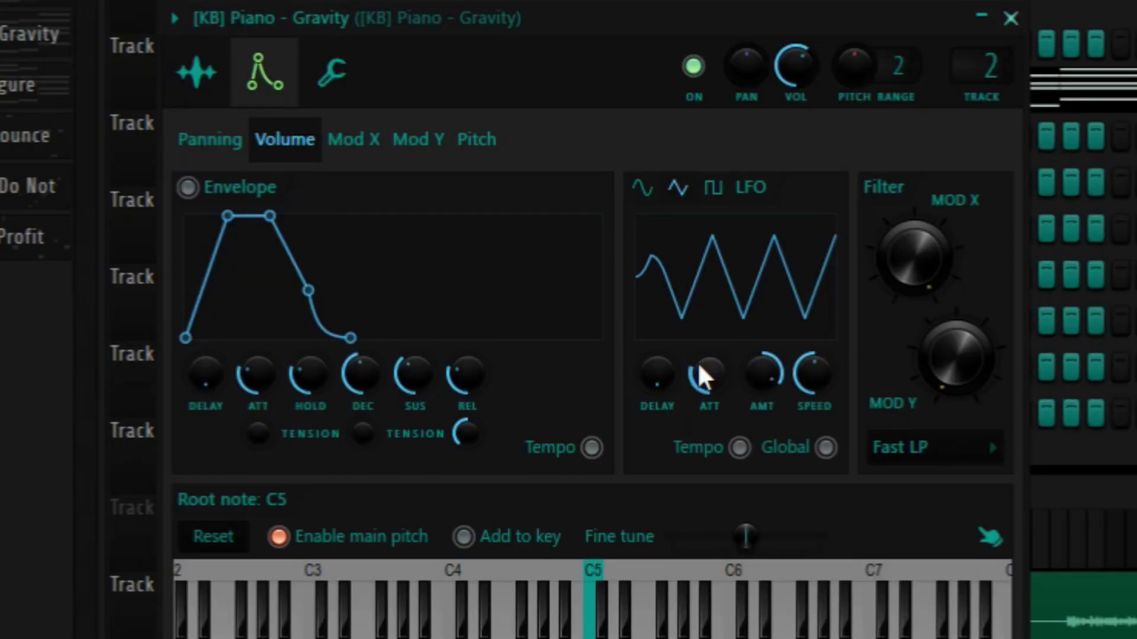
left_click_drag(674, 358, 696, 409)
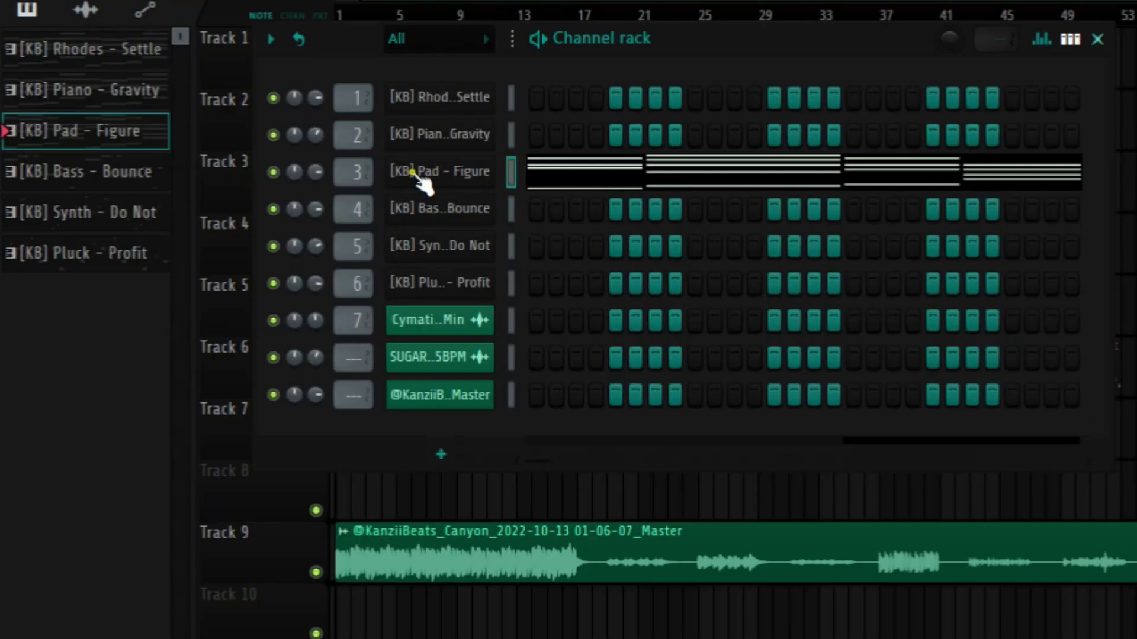
Check the Pad - Figure channel's sampler settings and play its chord pattern in the piano roll
left_click(414, 170)
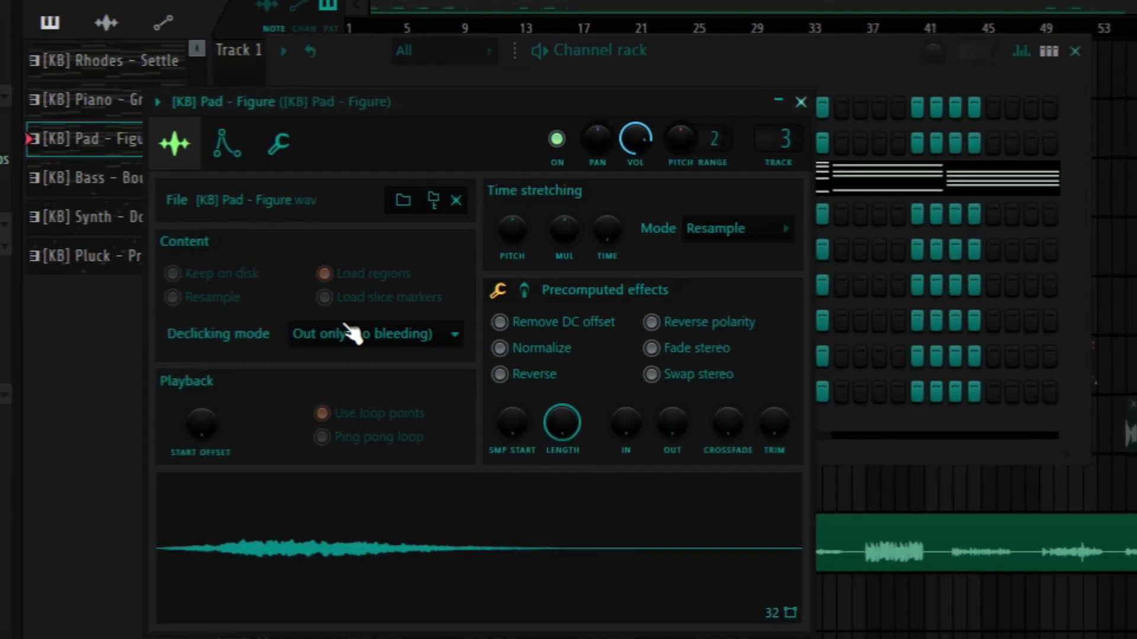
left_click(796, 104)
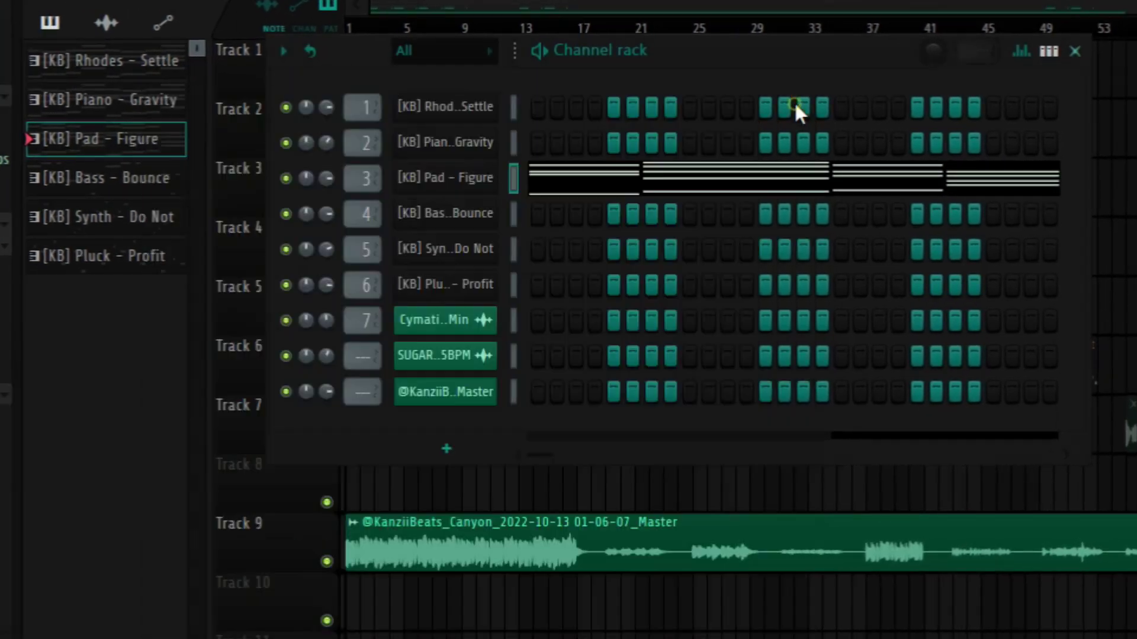
left_click(770, 173)
key("space")
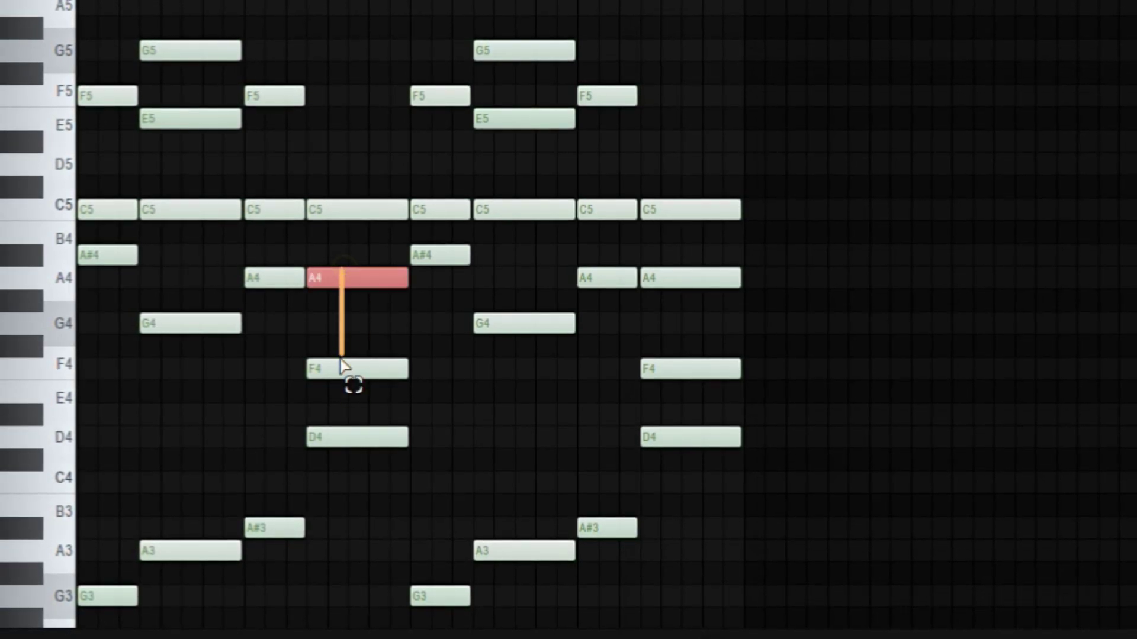
Try raising the fourth pad chord's F4 and A4 notes by one octave, and move them back down
key("ctrl+Up")
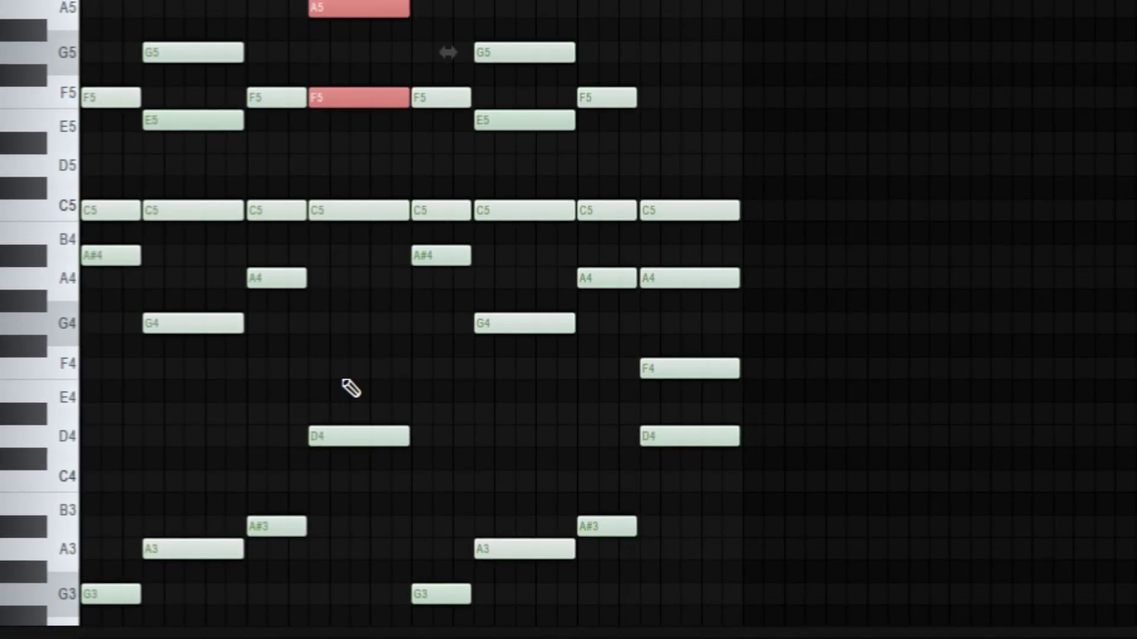
key("ctrl+Down")
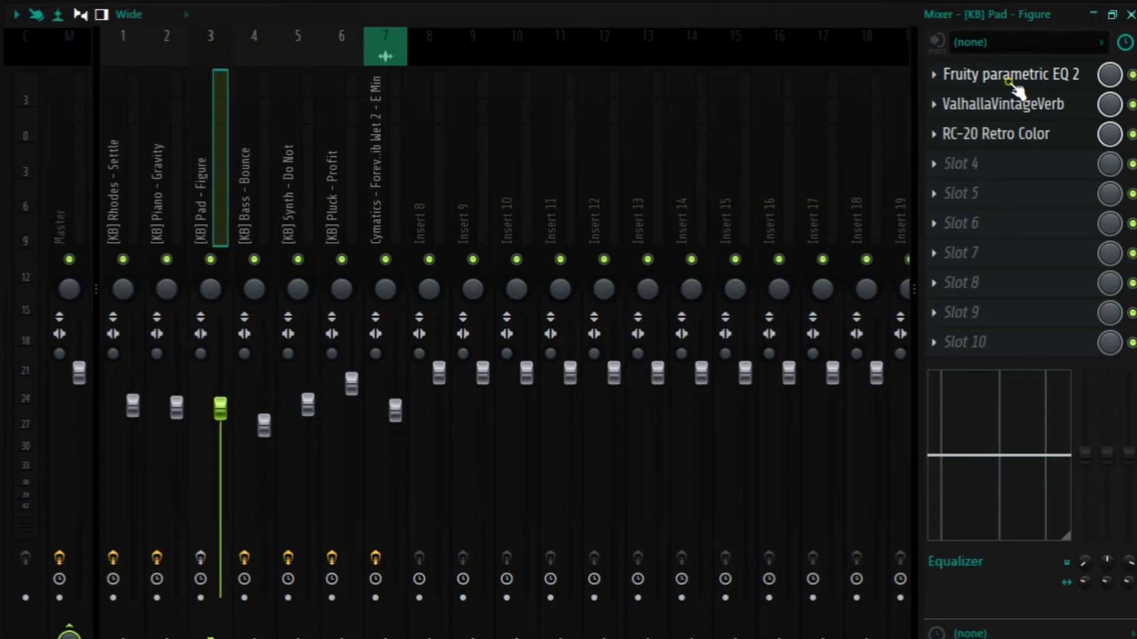
Examine the Fruity parametric EQ 2 curve and ValhallaVintageVerb settings on the Pad - Figure insert
left_click(1015, 73)
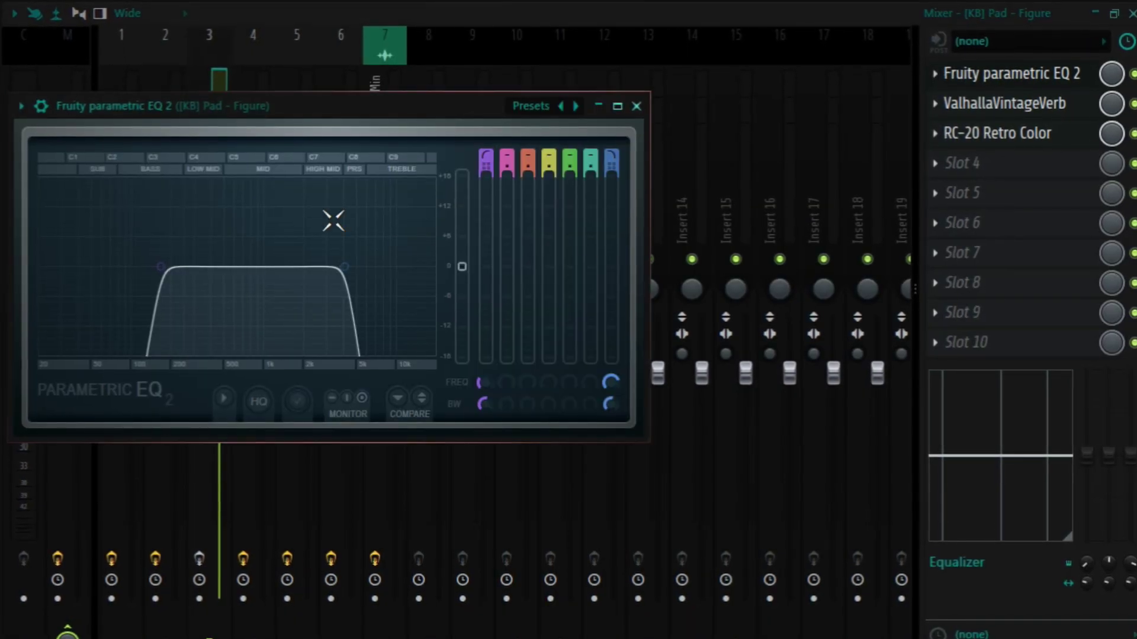
left_click_drag(367, 101, 469, 172)
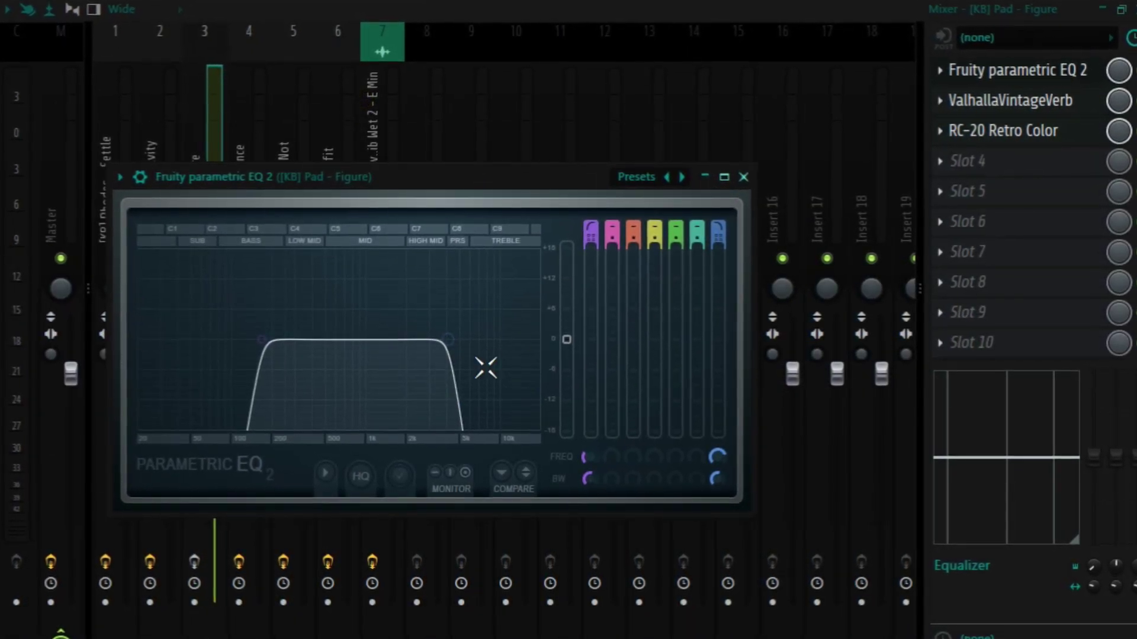
left_click(1021, 69)
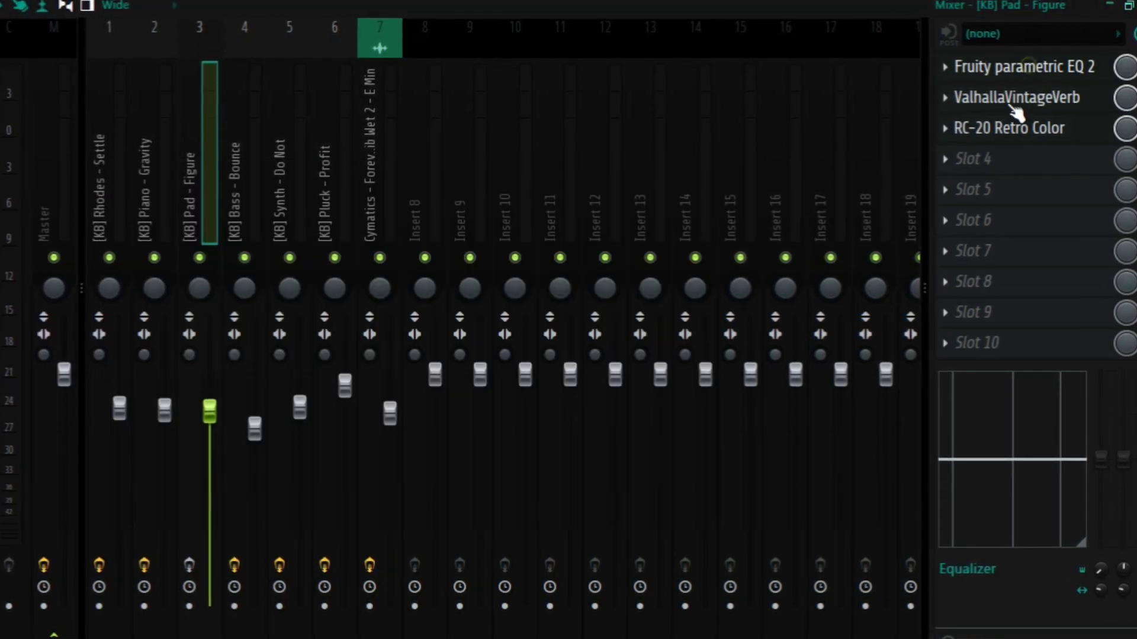
left_click(1014, 100)
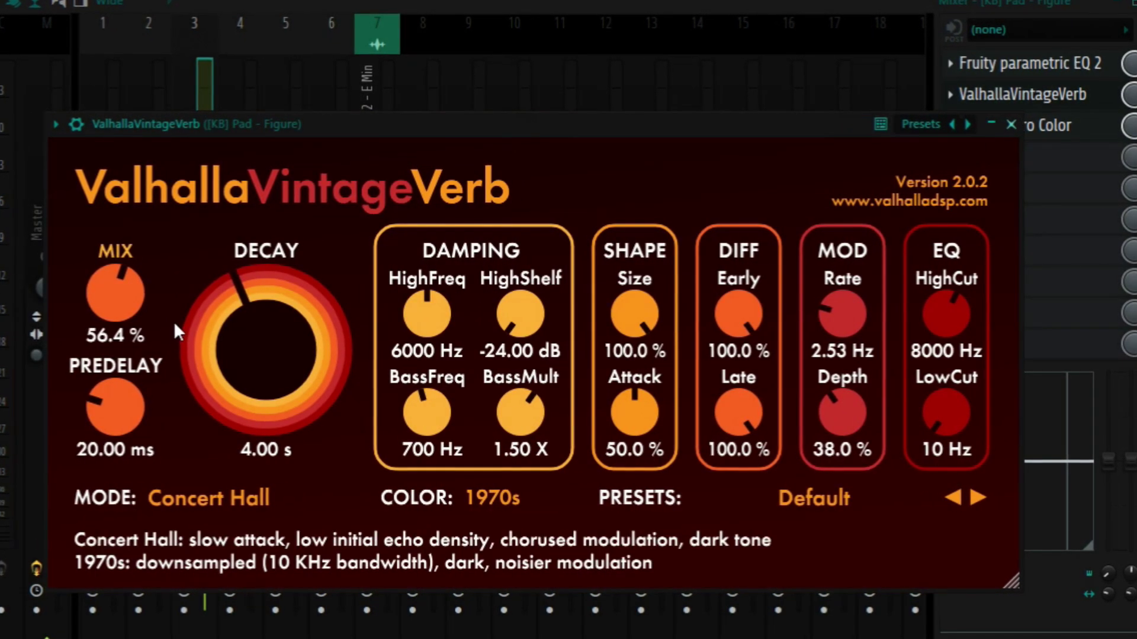
left_click(1035, 92)
Check the Retired Amp preset and Magnitude setting in the Pad - Figure insert's RC-20 Retro Color, and play the pad pattern
left_click(1060, 123)
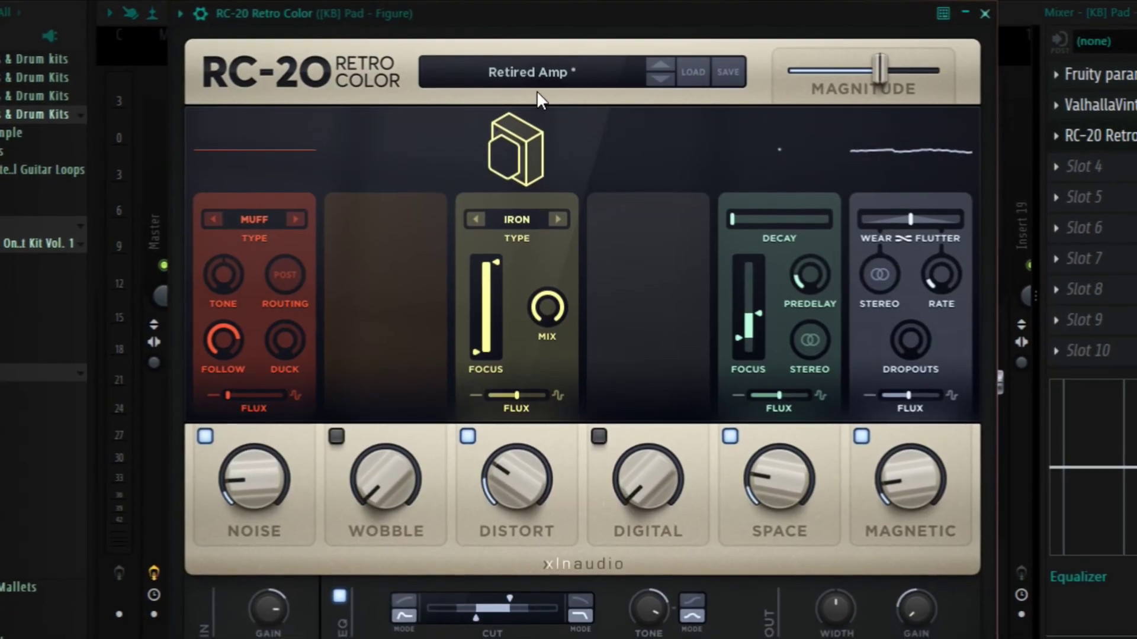
left_click(517, 73)
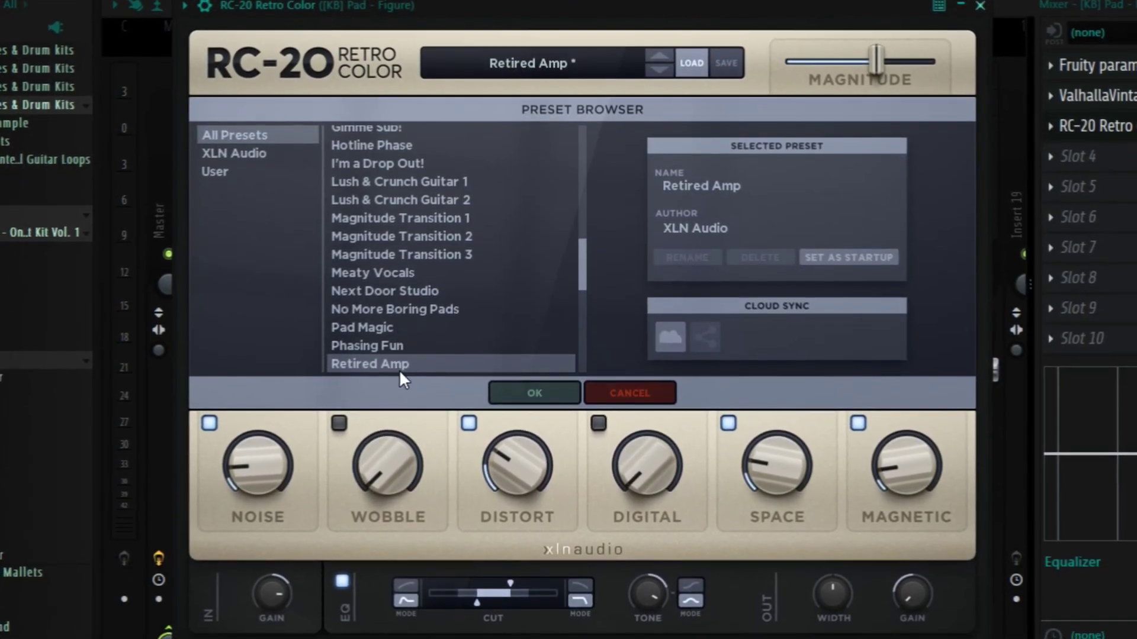
left_click(539, 389)
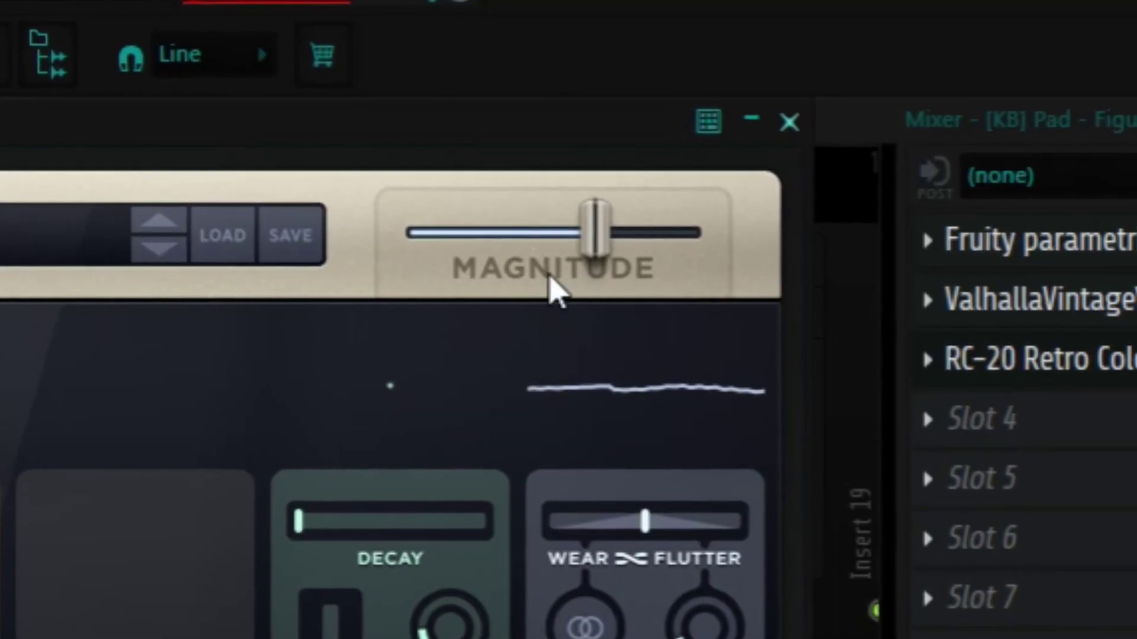
mouse_move(597, 236)
left_click_drag(598, 232, 592, 232)
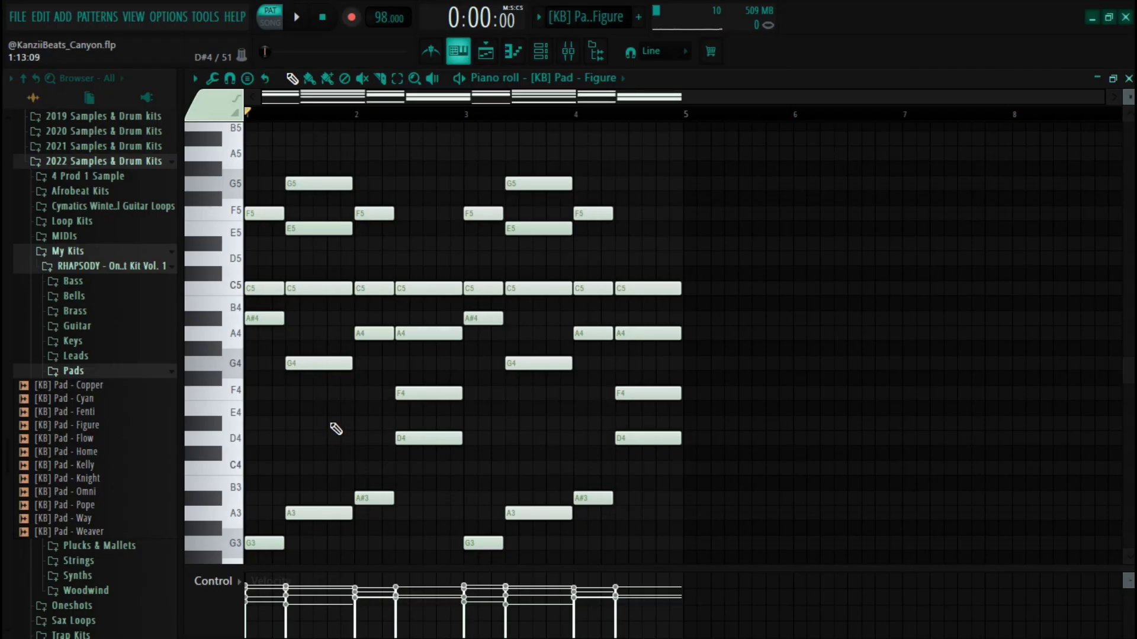
key("space")
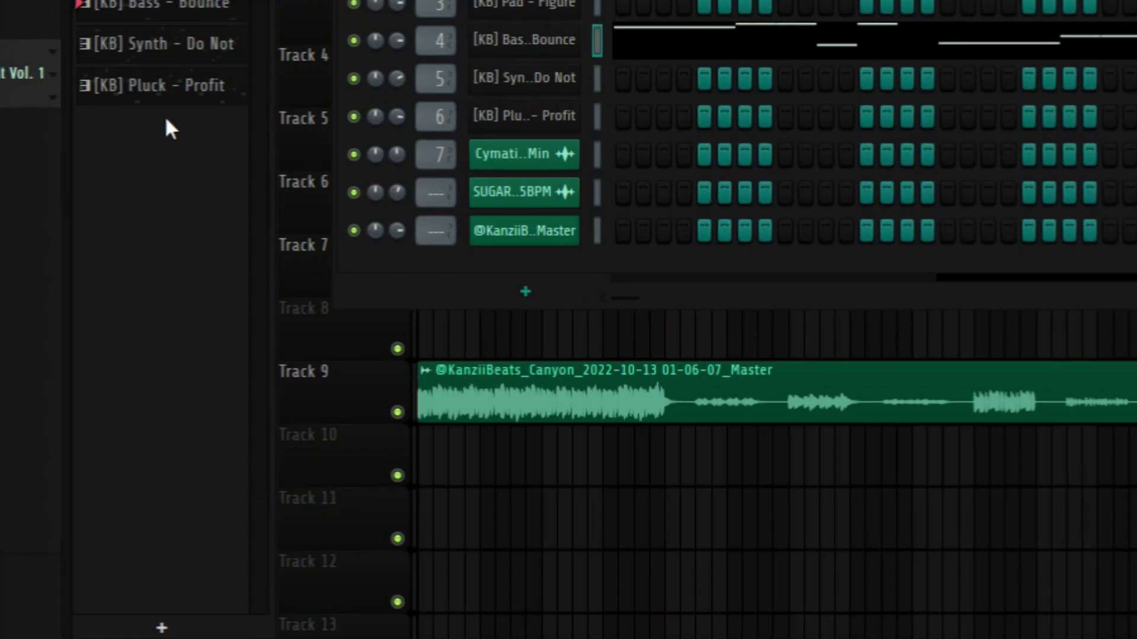
Examine the Bass - Bounce channel's volume envelope, leaving it enabled, and play the bass pattern in the piano roll
left_click(525, 53)
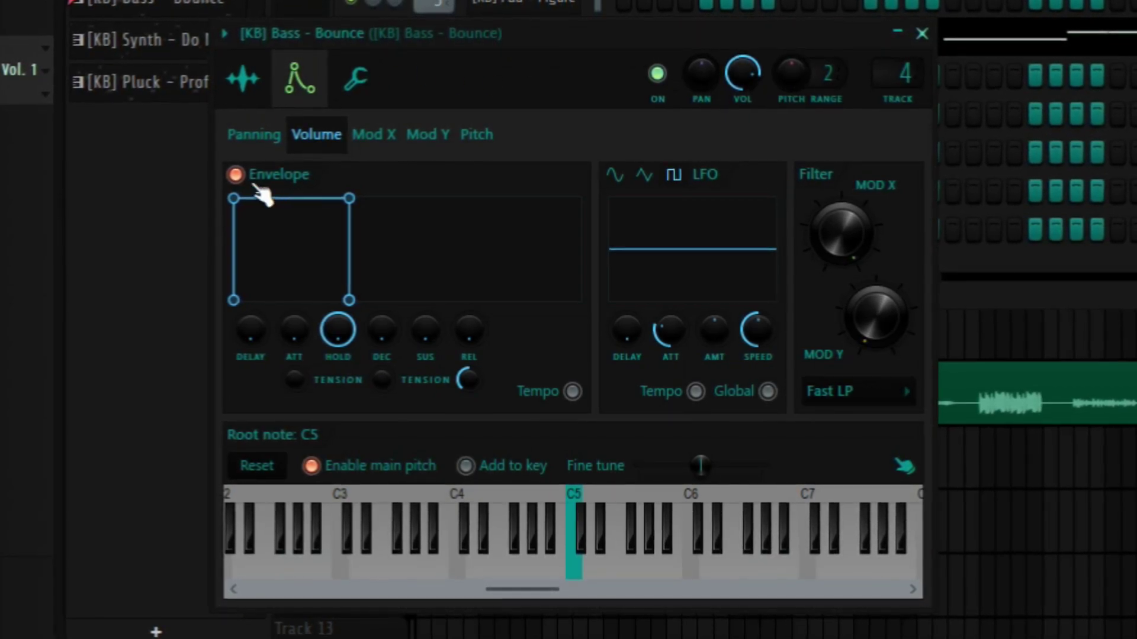
mouse_move(326, 334)
left_mouse_down()
mouse_move(327, 348)
mouse_move(327, 335)
left_mouse_up()
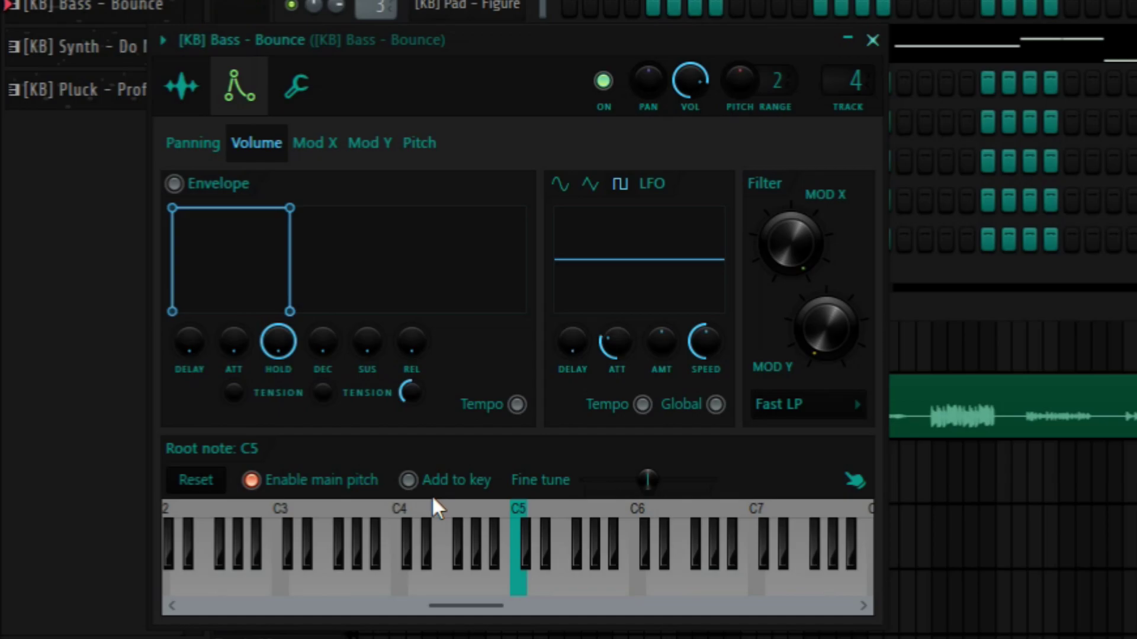
left_click(175, 183)
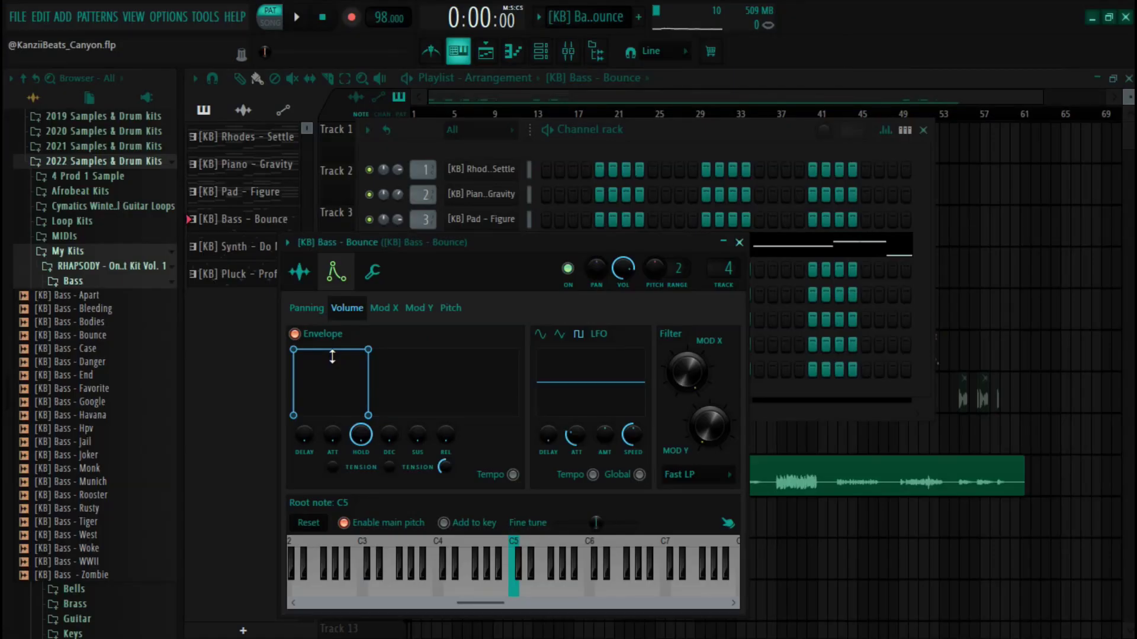
key("Escape")
left_click(567, 246)
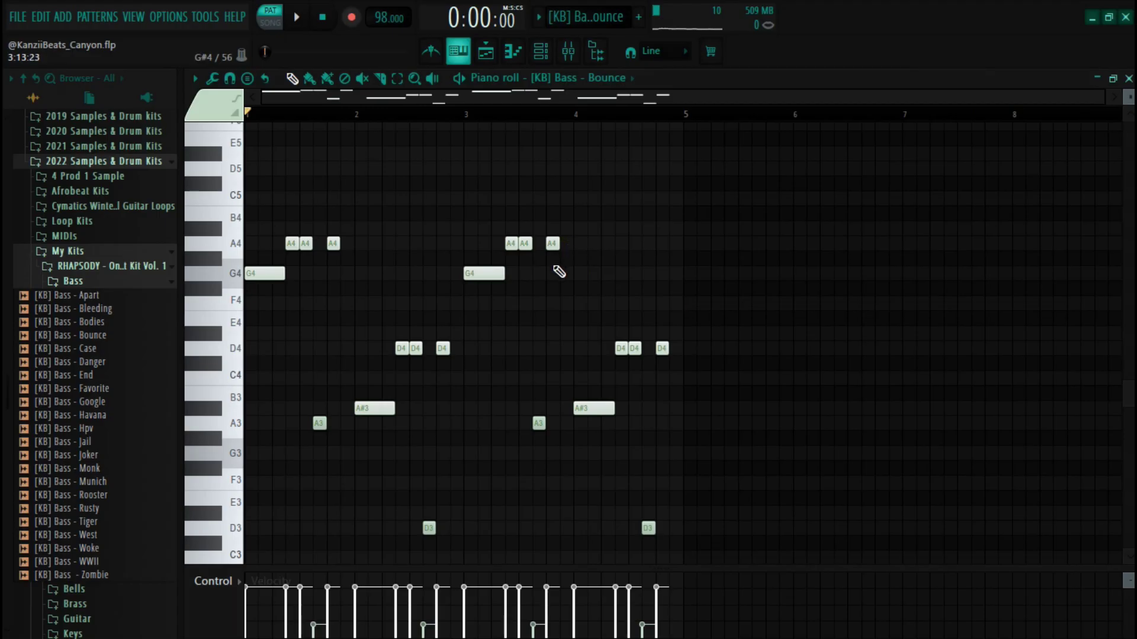
key("space")
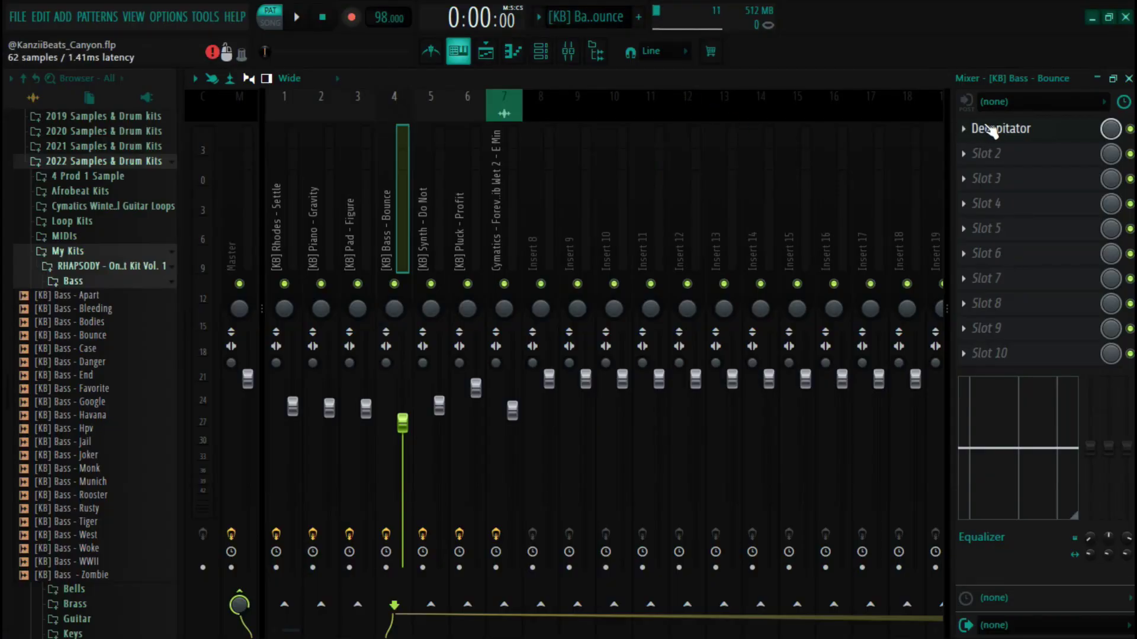
Examine Decapitator on the Bass - Bounce insert and browse its preset categories for the bass presets
left_click(995, 129)
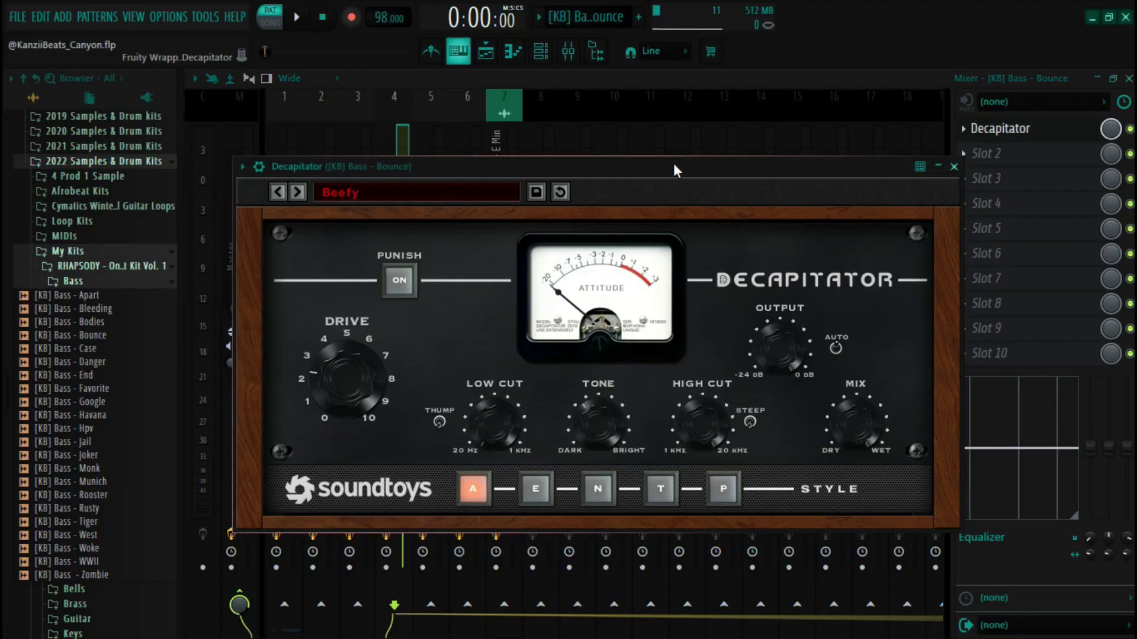
left_click(376, 165)
mouse_move(376, 170)
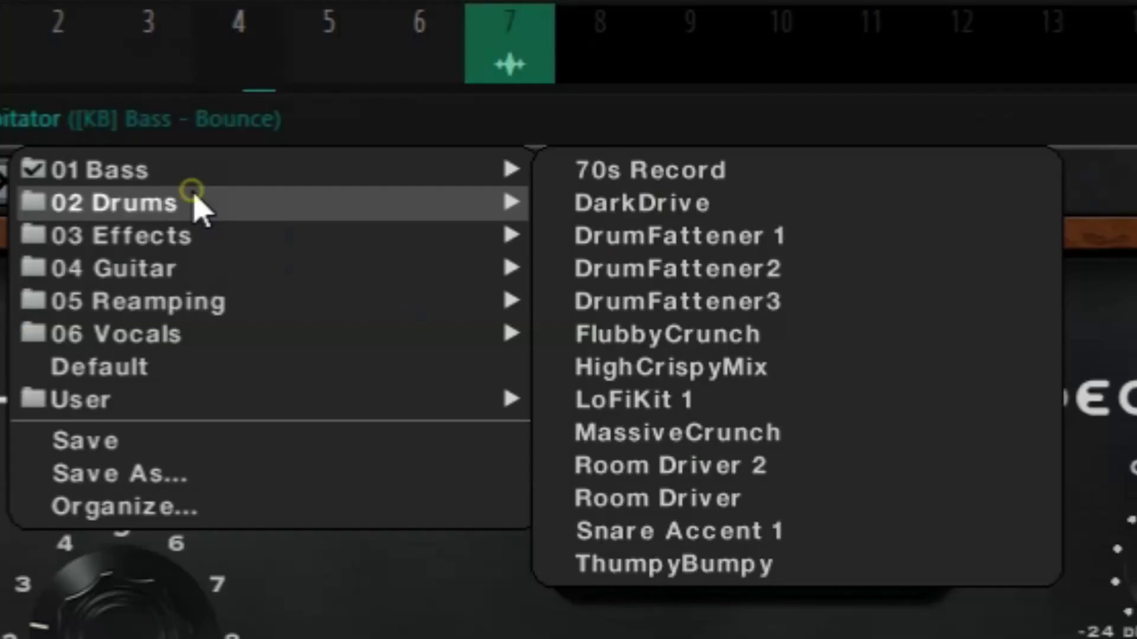
mouse_move(116, 174)
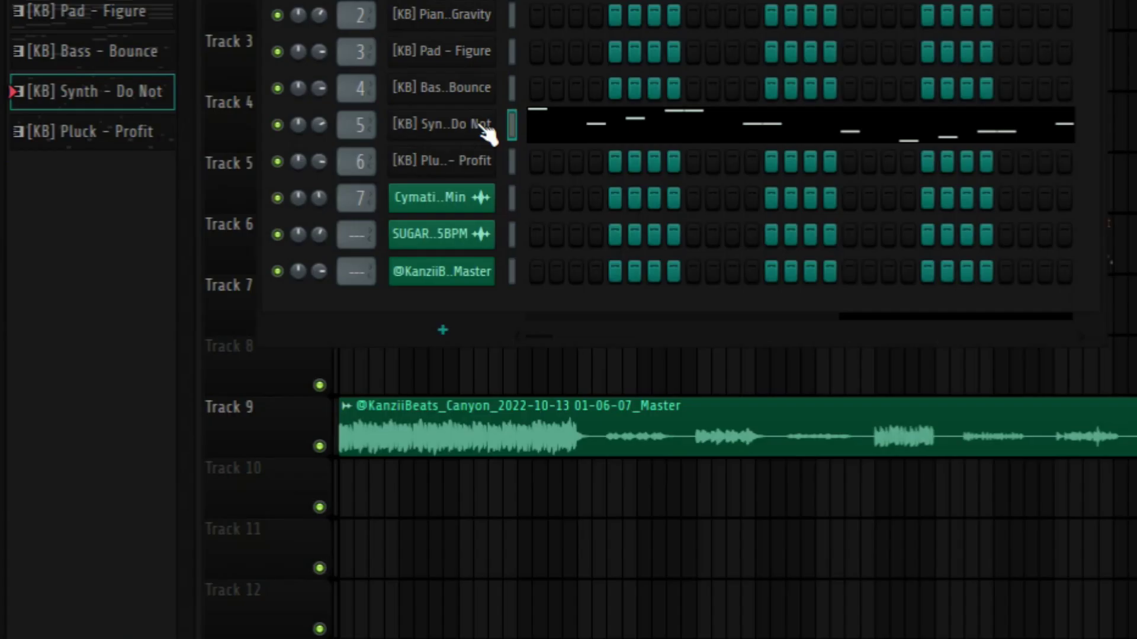
Check the Synth - Do Not channel's precomputed reverb and stereo delay settings and play its melody in the piano roll
left_click(481, 129)
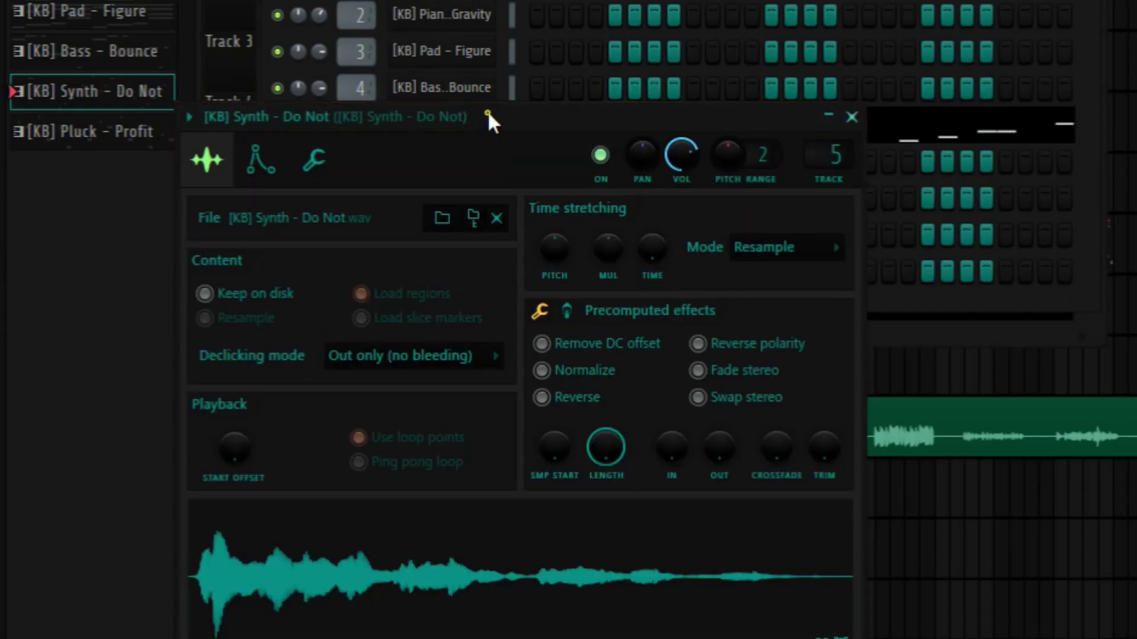
left_click_drag(489, 117, 497, 82)
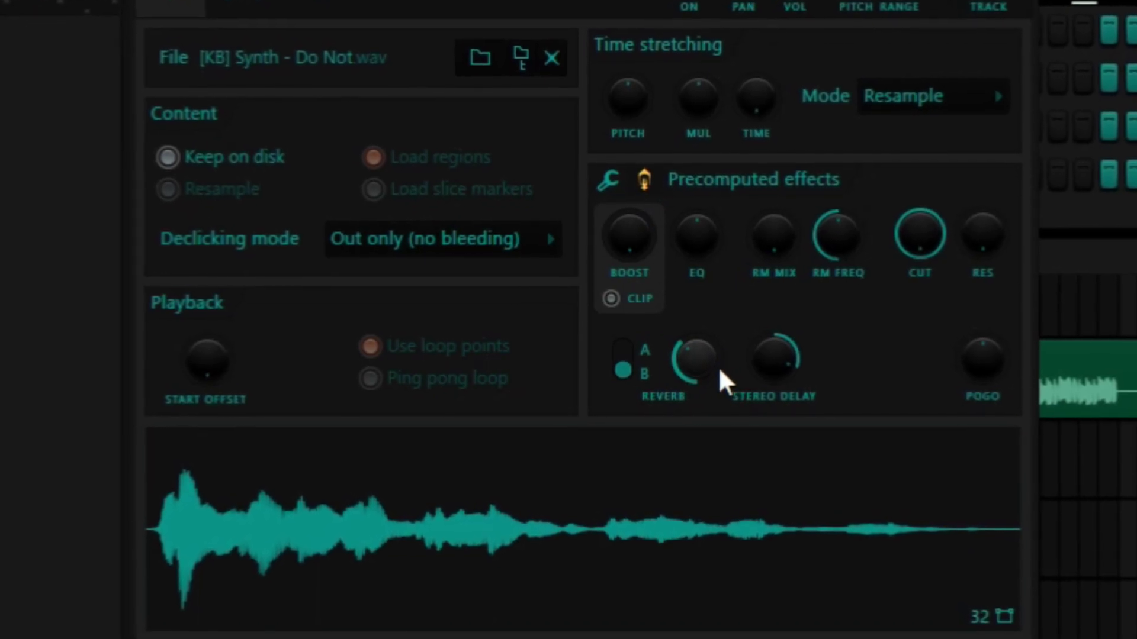
left_click_drag(780, 360, 779, 359)
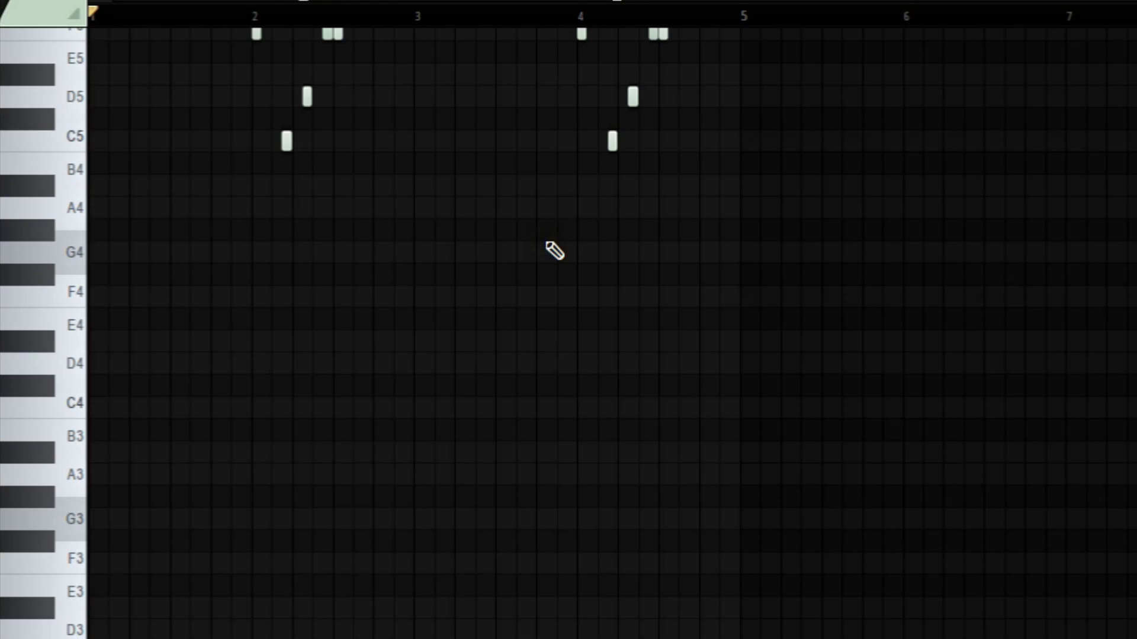
scroll(545, 266, "up", 8)
scroll(533, 287, "up", 1)
key("space")
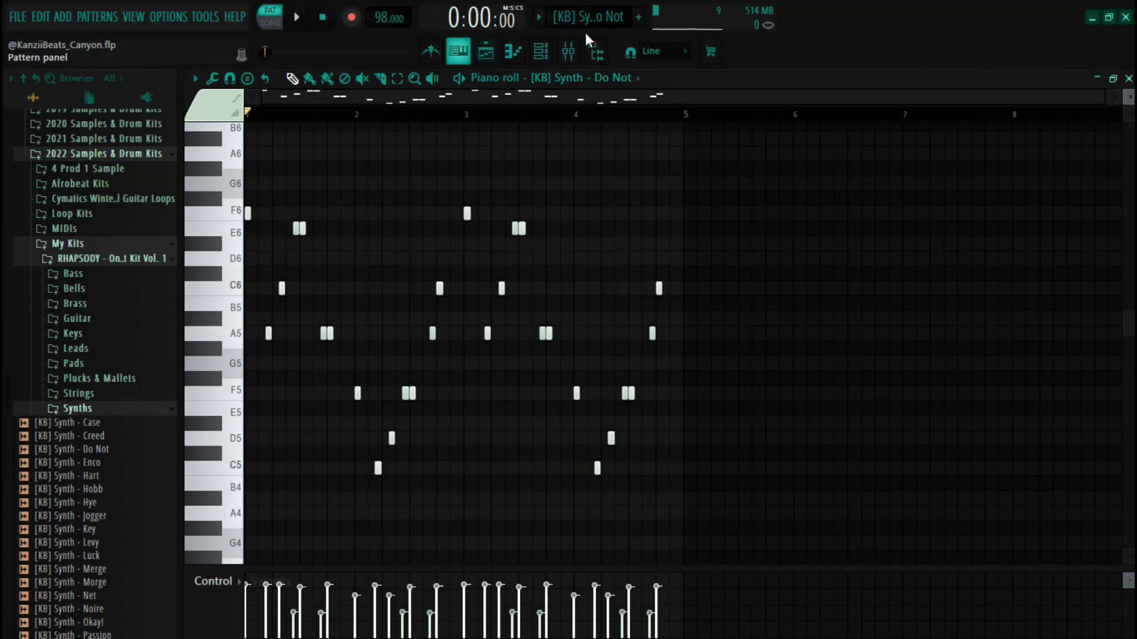
Choose The Venue preset for Fruity Reeverb 2 on the Synth - Do Not insert and slightly adjust its wet level
left_click(568, 52)
left_click(995, 136)
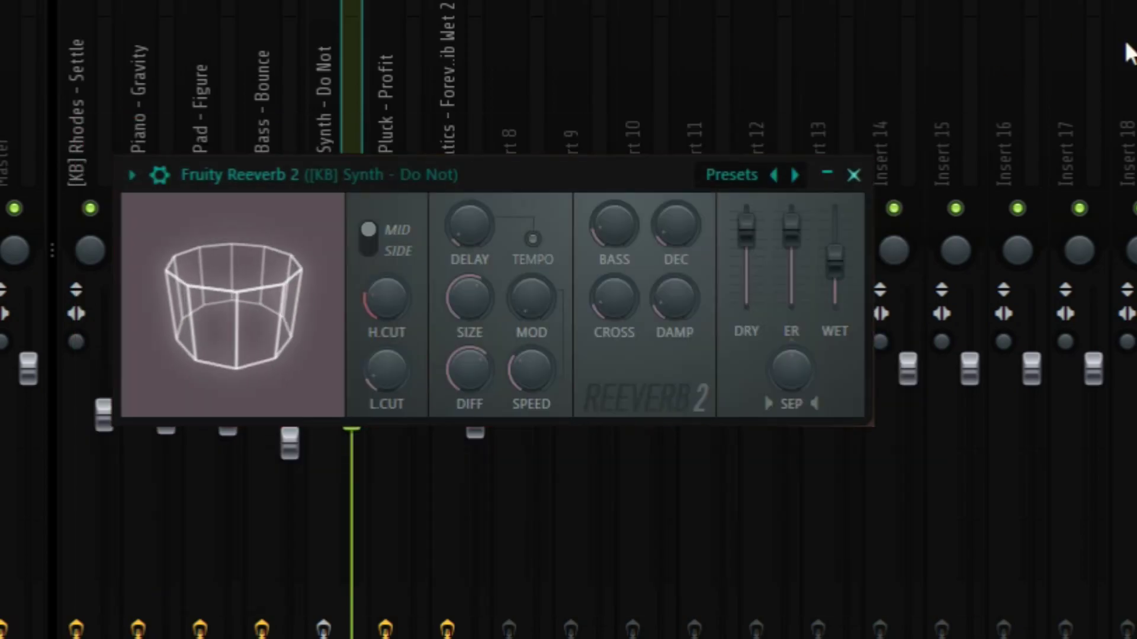
left_click_drag(497, 172, 530, 110)
left_click(808, 114)
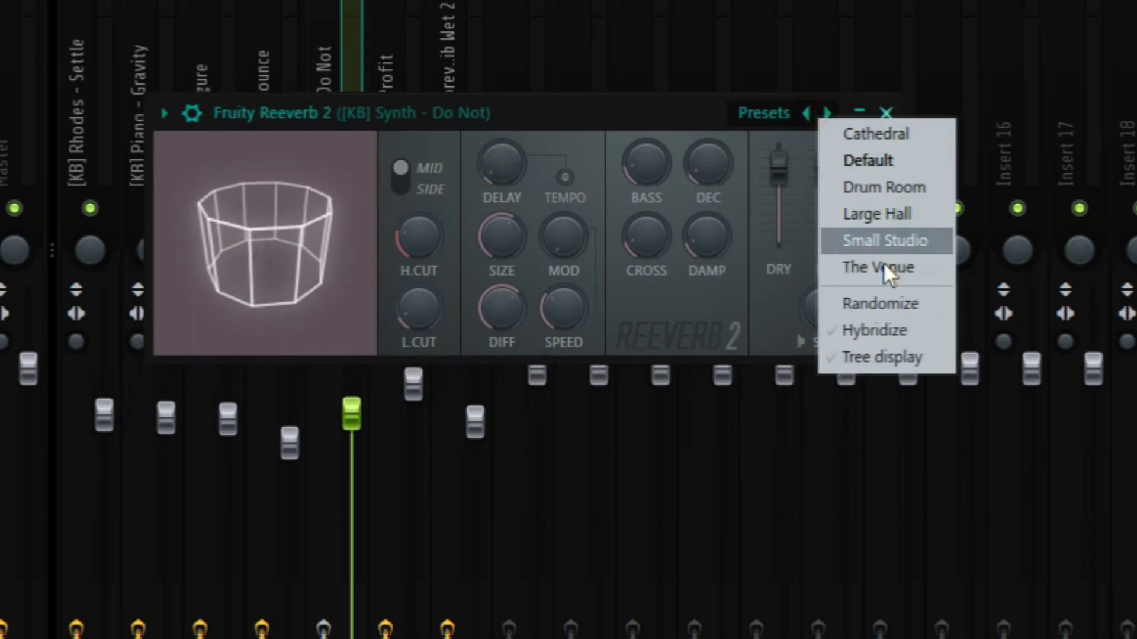
left_click(884, 267)
left_click_drag(868, 184, 868, 190)
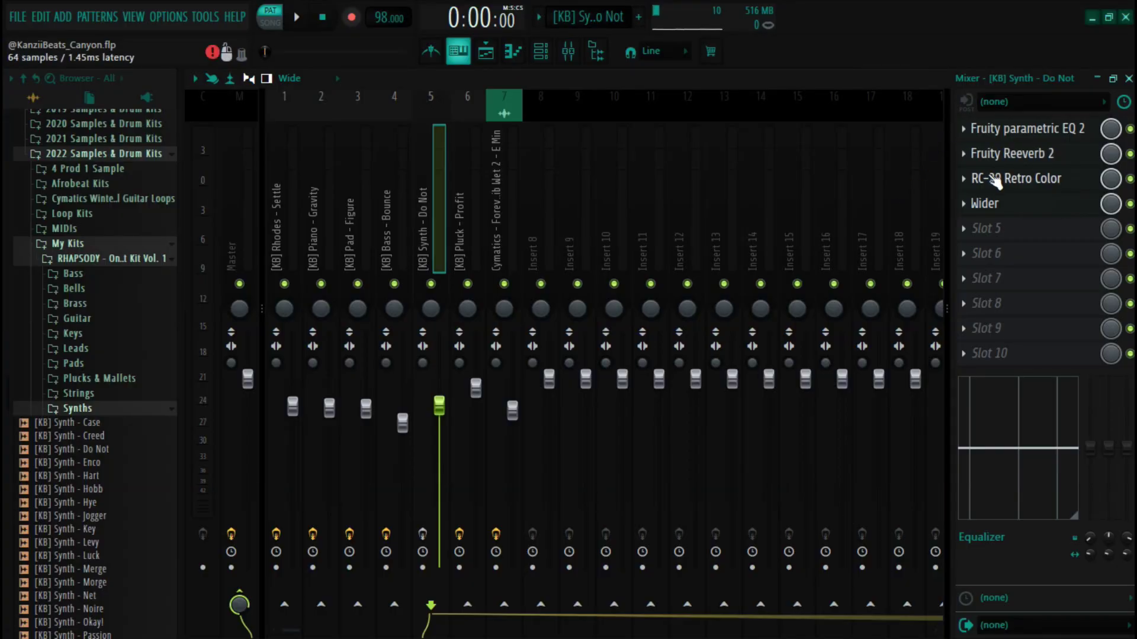
Examine the RC-20 Retro Color and Wider settings on the Synth - Do Not insert
left_click(996, 179)
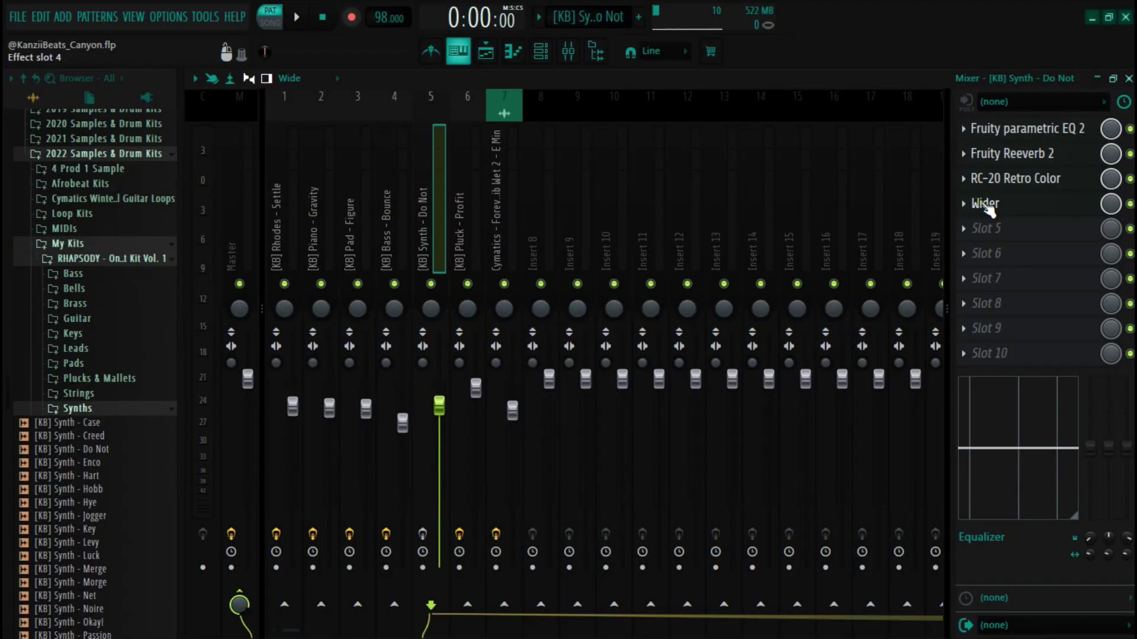
left_click(984, 203)
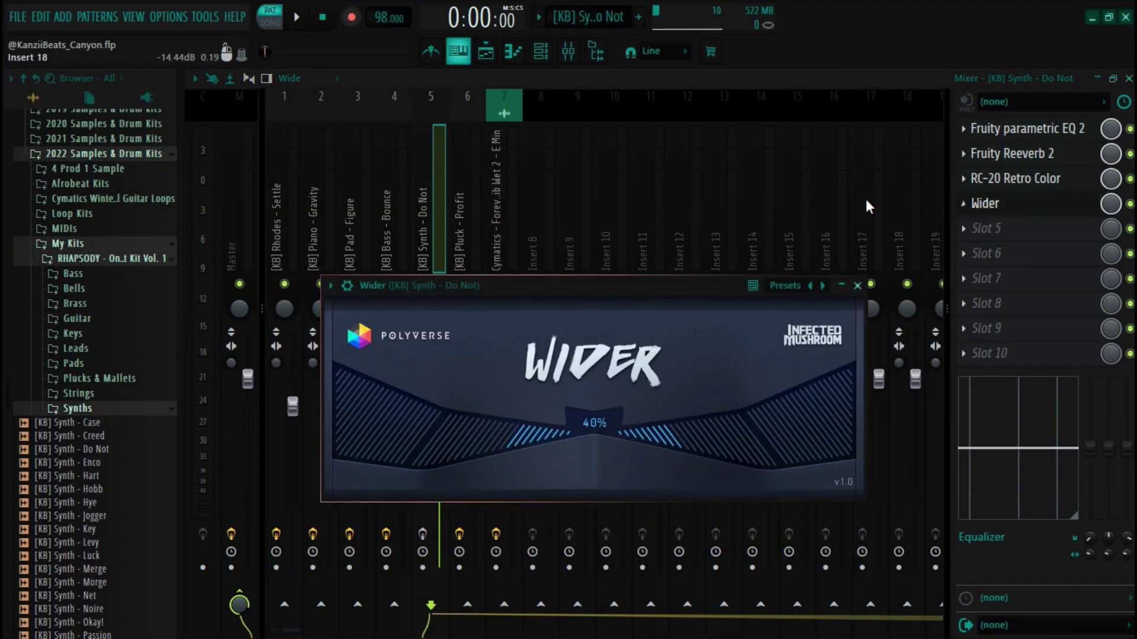
left_click_drag(634, 277, 632, 250)
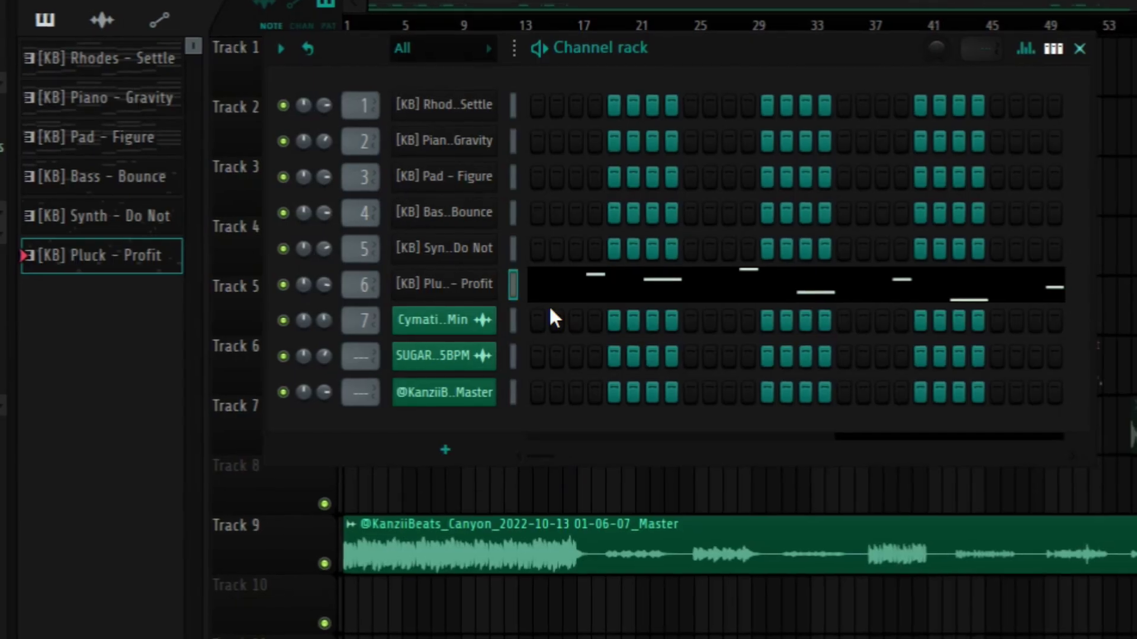
Check the Pluck - Profit channel's sampler settings and play its melody in the piano roll
left_click(400, 289)
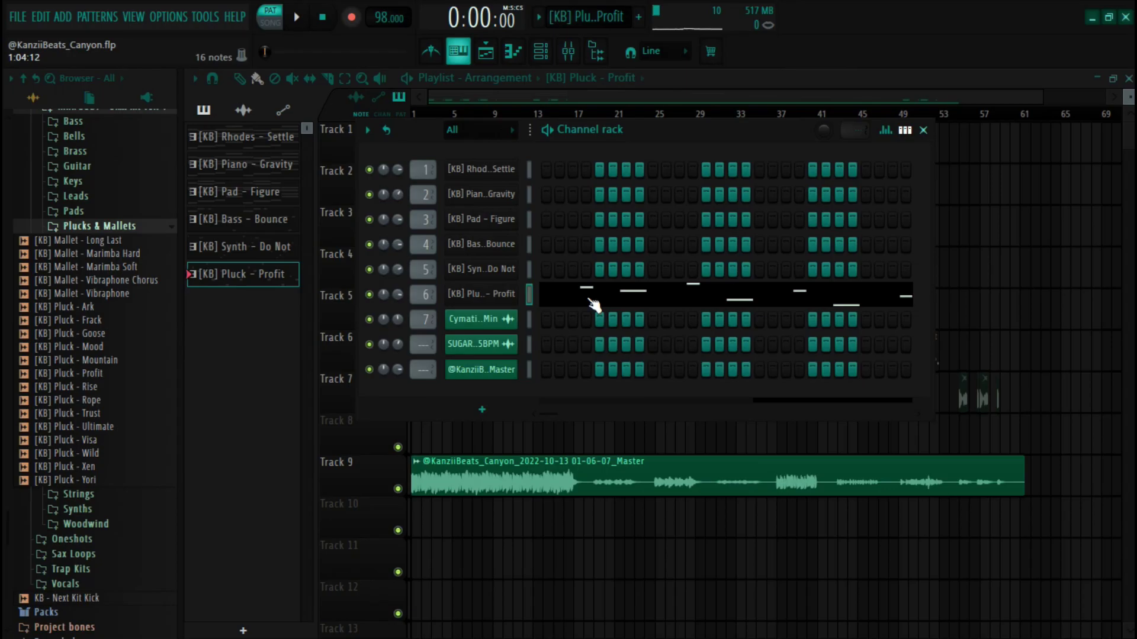
left_click(592, 305)
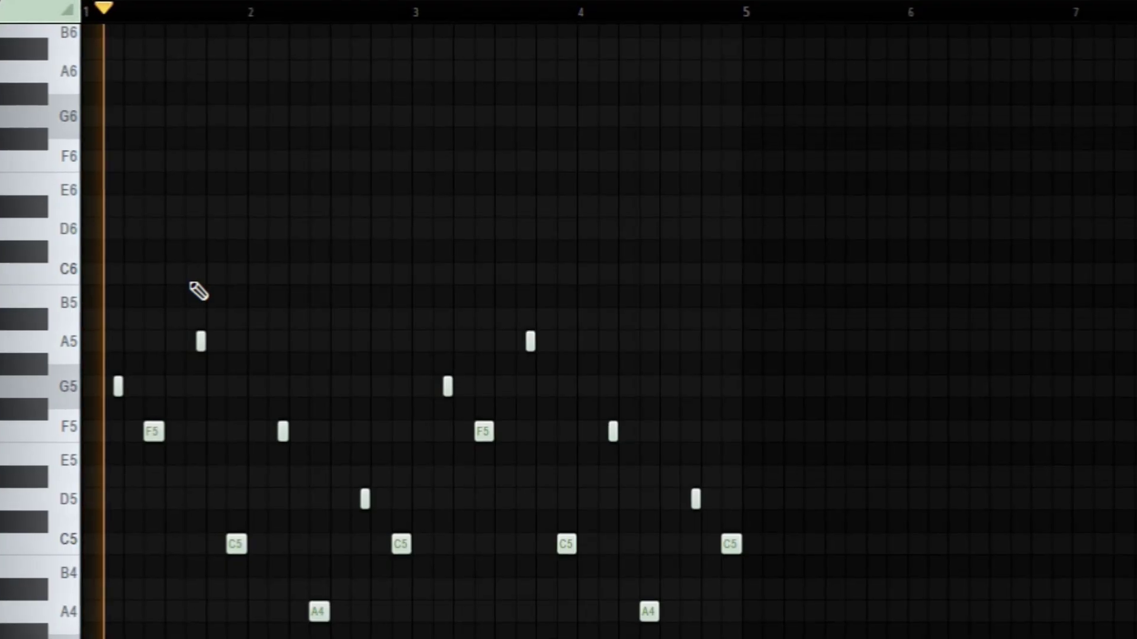
scroll(196, 291, "down", 3)
scroll(190, 292, "up", 1)
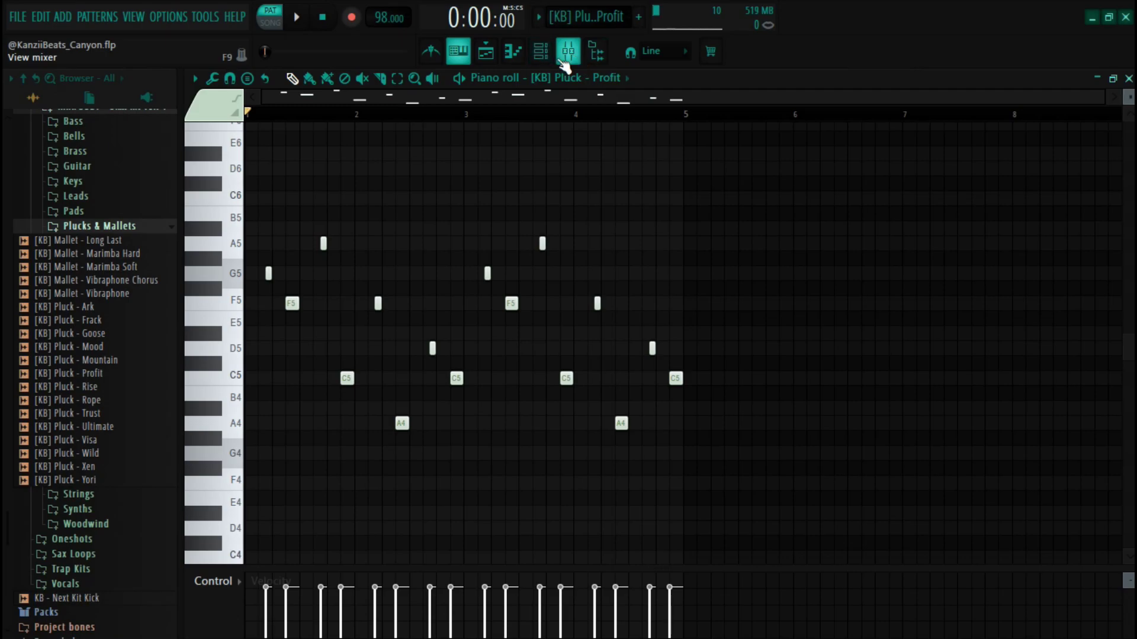
Examine the Fruity parametric EQ 2 curve and Looperator step effects on the Pluck - Profit insert
left_click(572, 57)
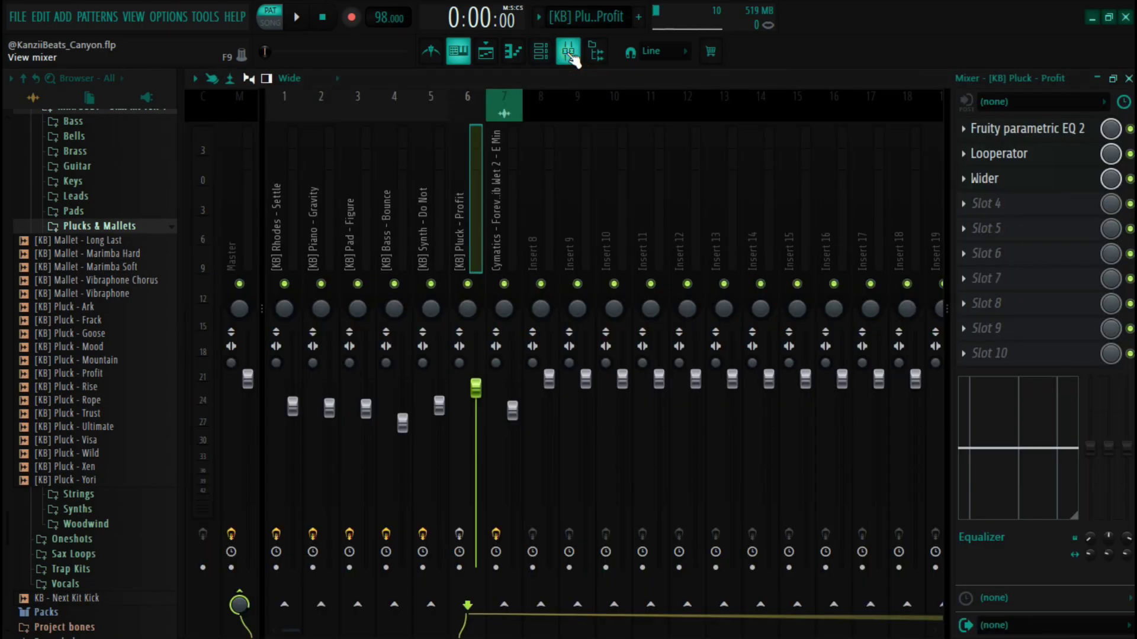
left_click(999, 133)
left_click_drag(659, 269, 641, 203)
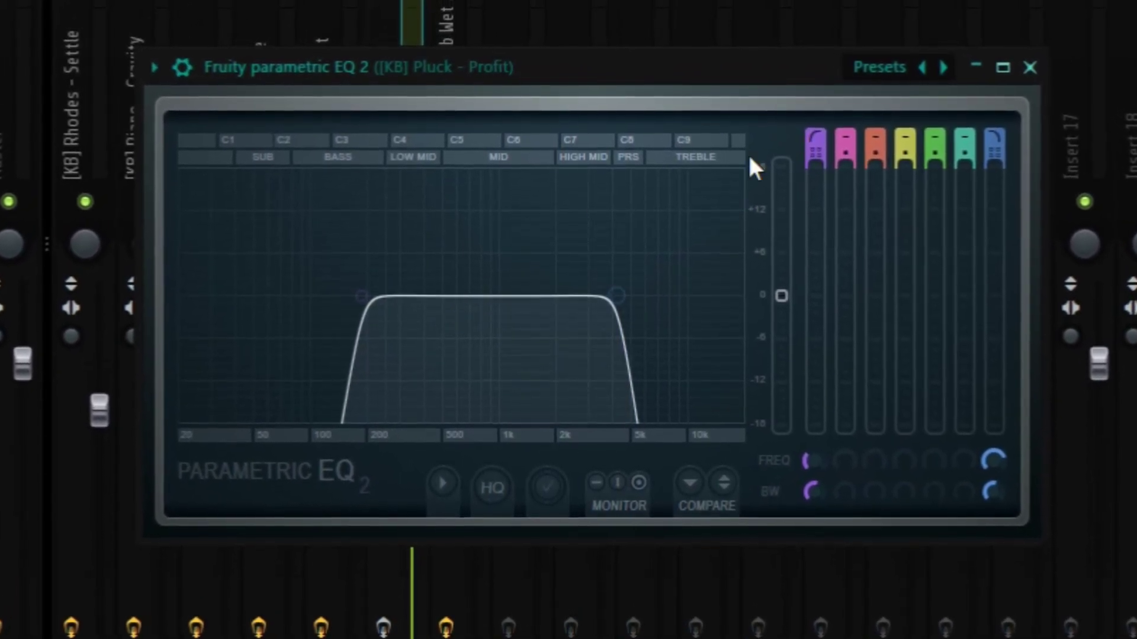
left_click(1029, 67)
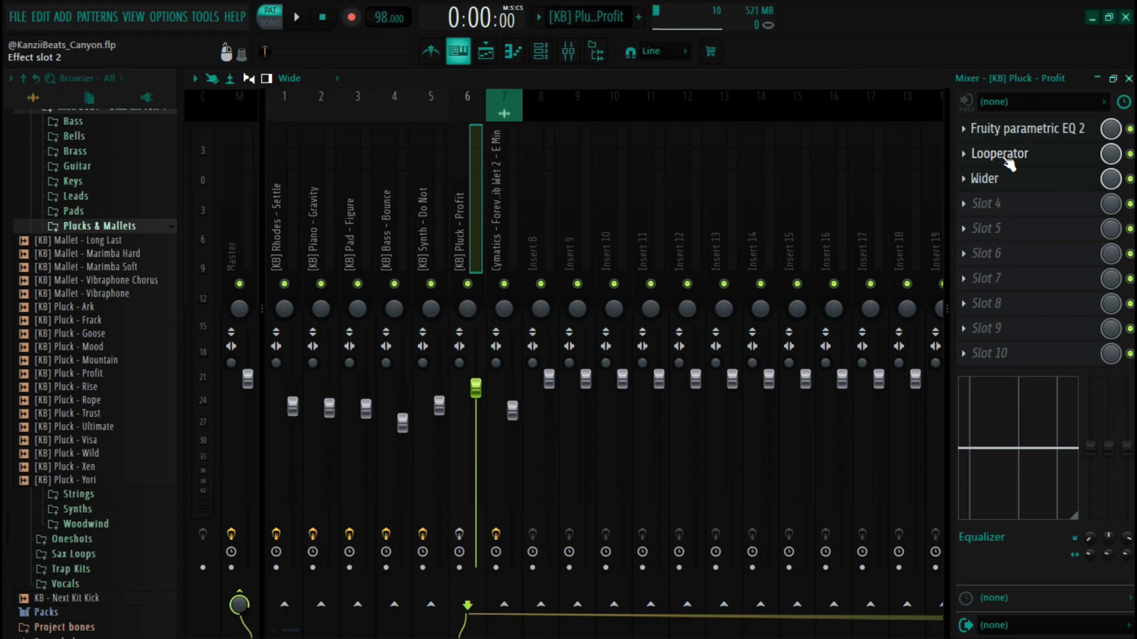
left_click(1005, 157)
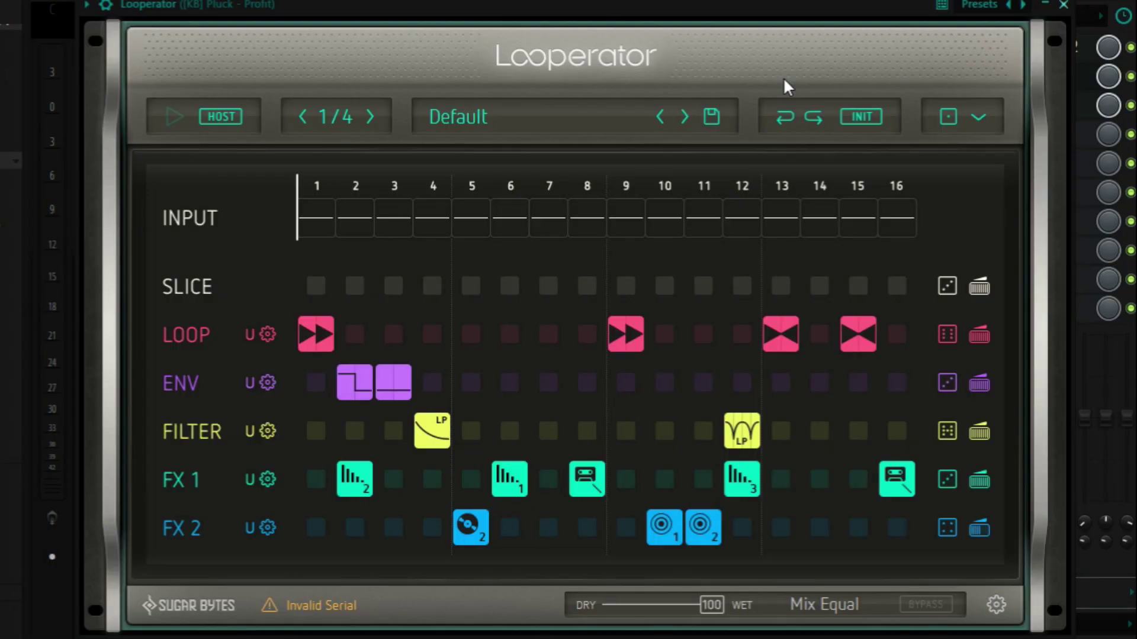
left_click(961, 106)
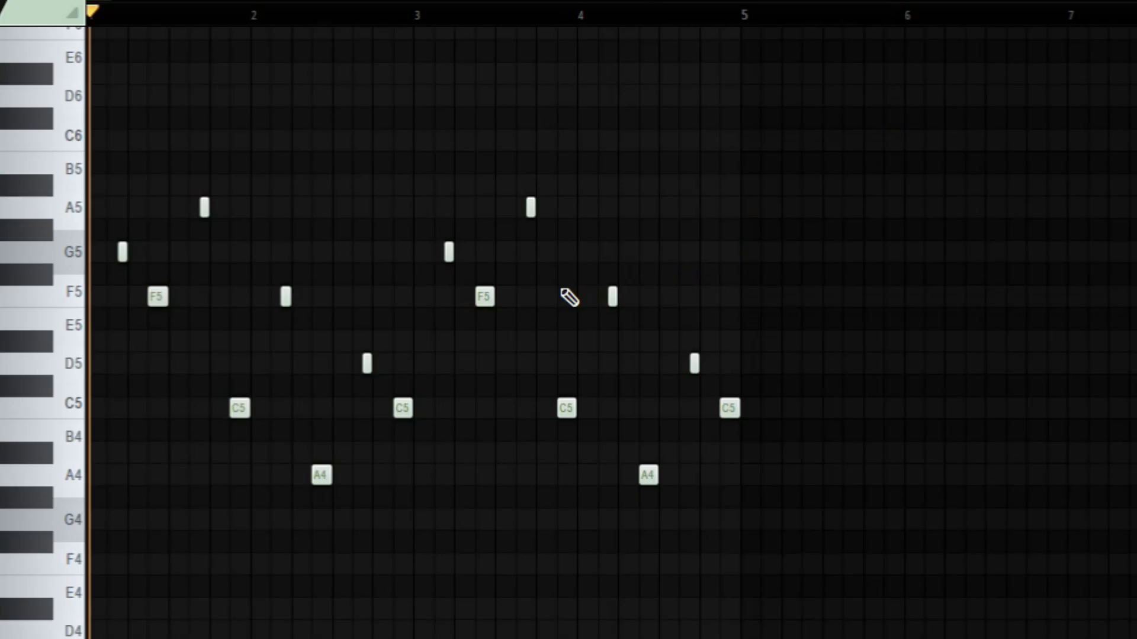
Play the Pluck - Profit melody and check the sampler settings of the Cymatics - Forever Ad-Lib Wet 2 channel
key("space")
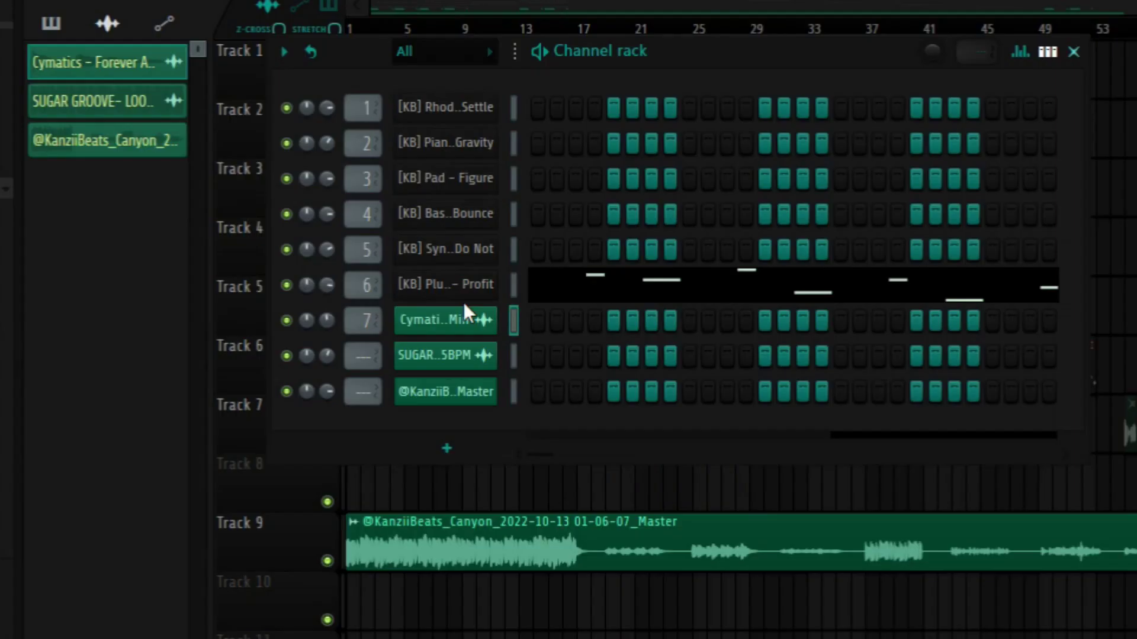
left_click(461, 319)
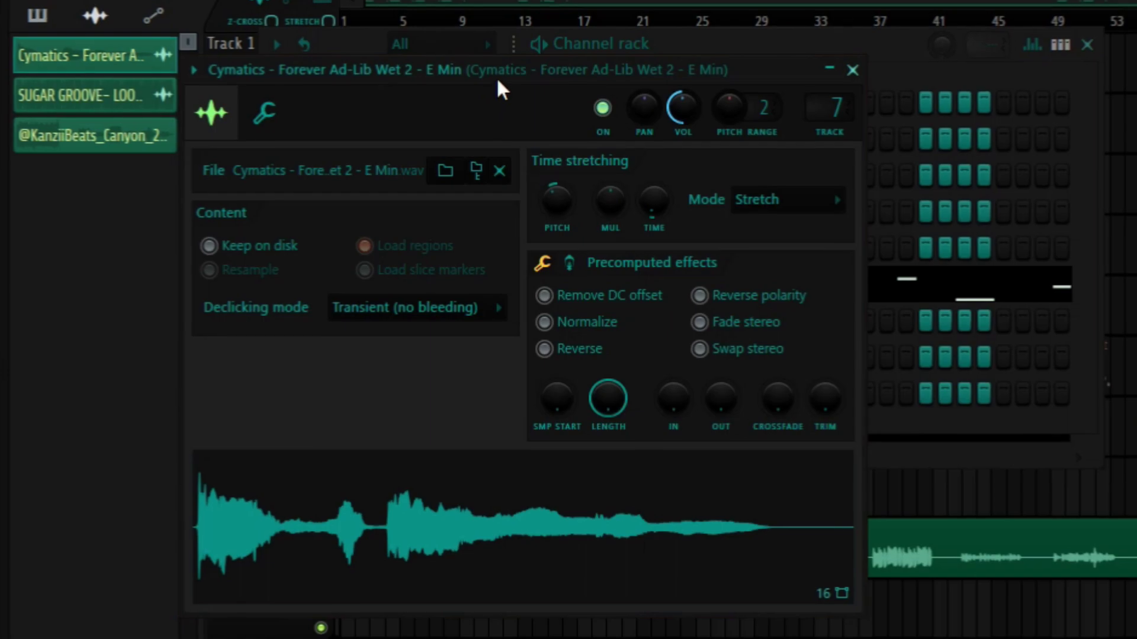
left_click_drag(495, 77, 502, 88)
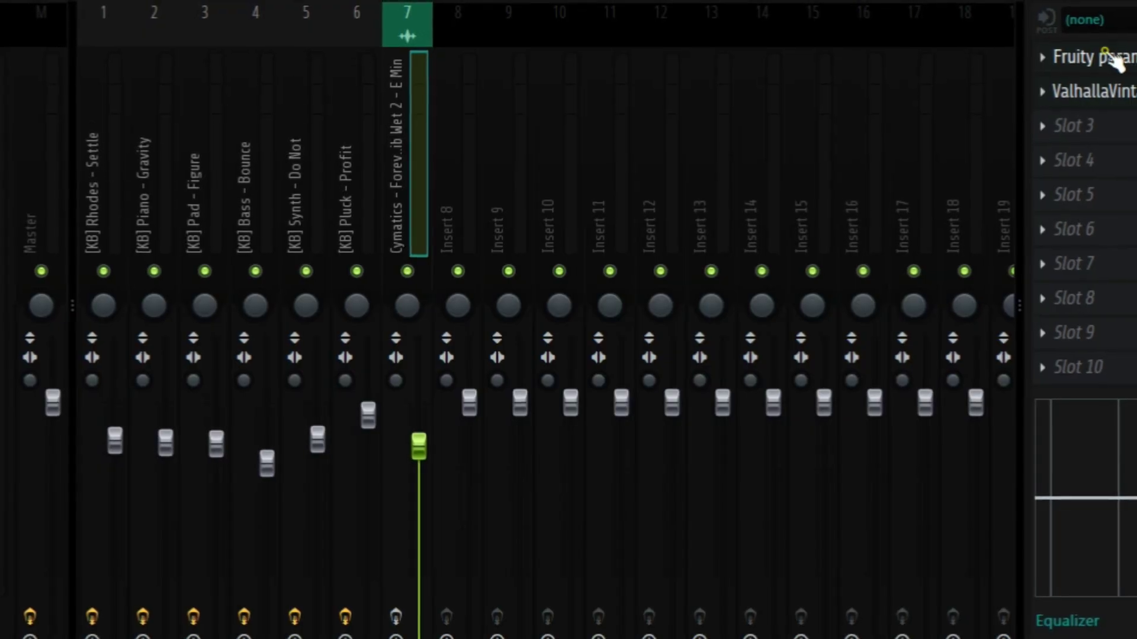
Examine the Fruity parametric EQ 2 curve and ValhallaVintageVerb settings on the Cymatics - Forever Ad-Lib Wet 2 insert
left_click(1051, 53)
left_click_drag(423, 106, 514, 102)
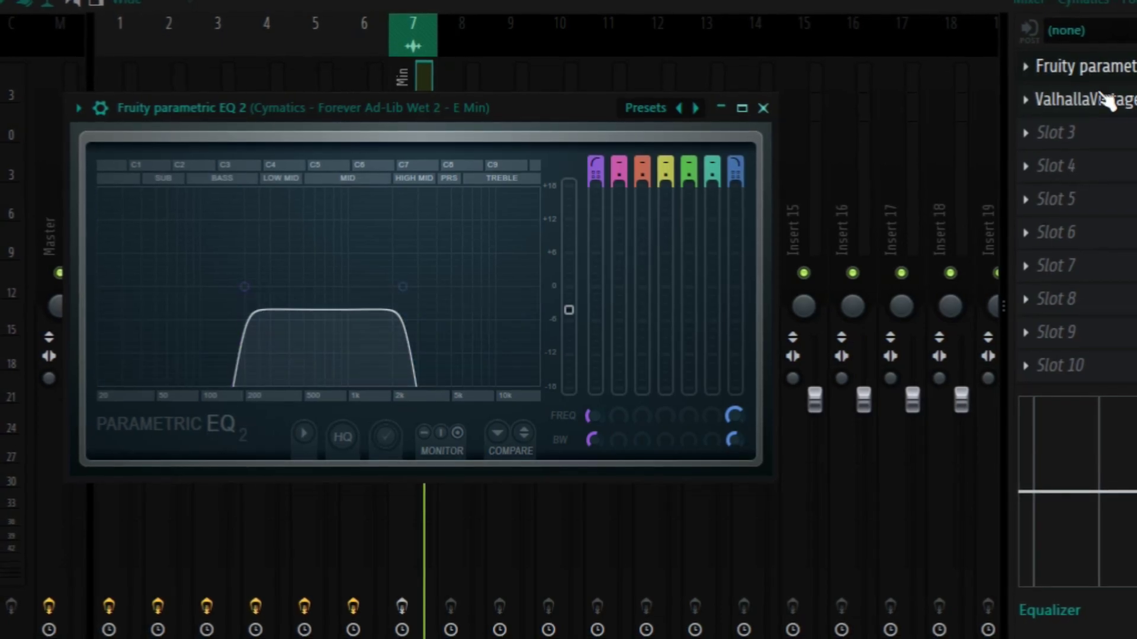
left_click(1048, 99)
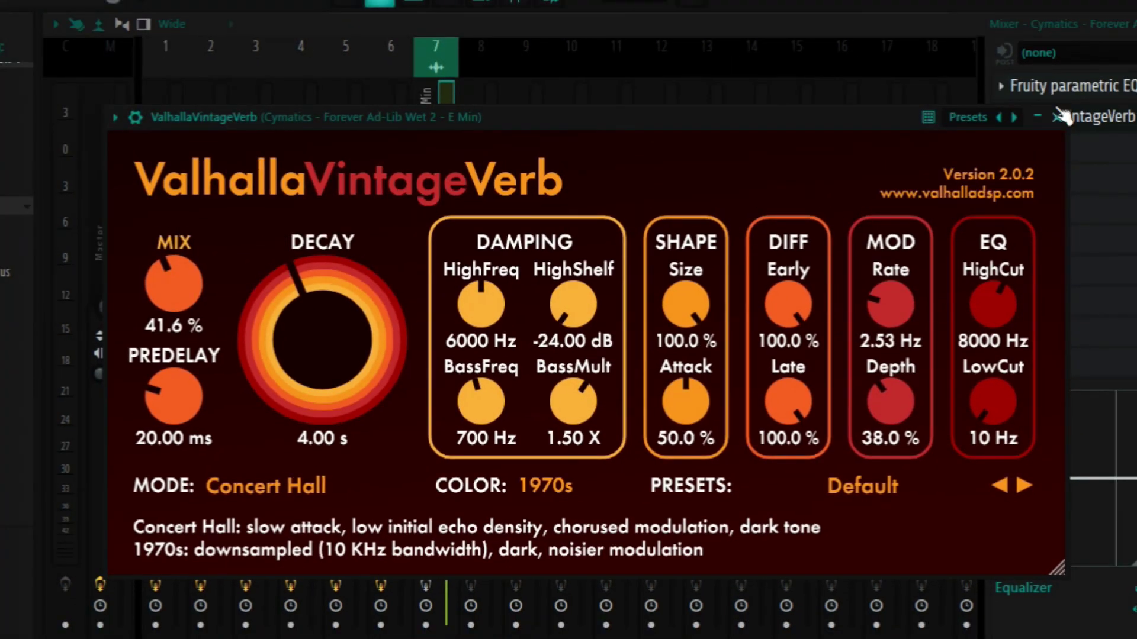
left_click(1057, 116)
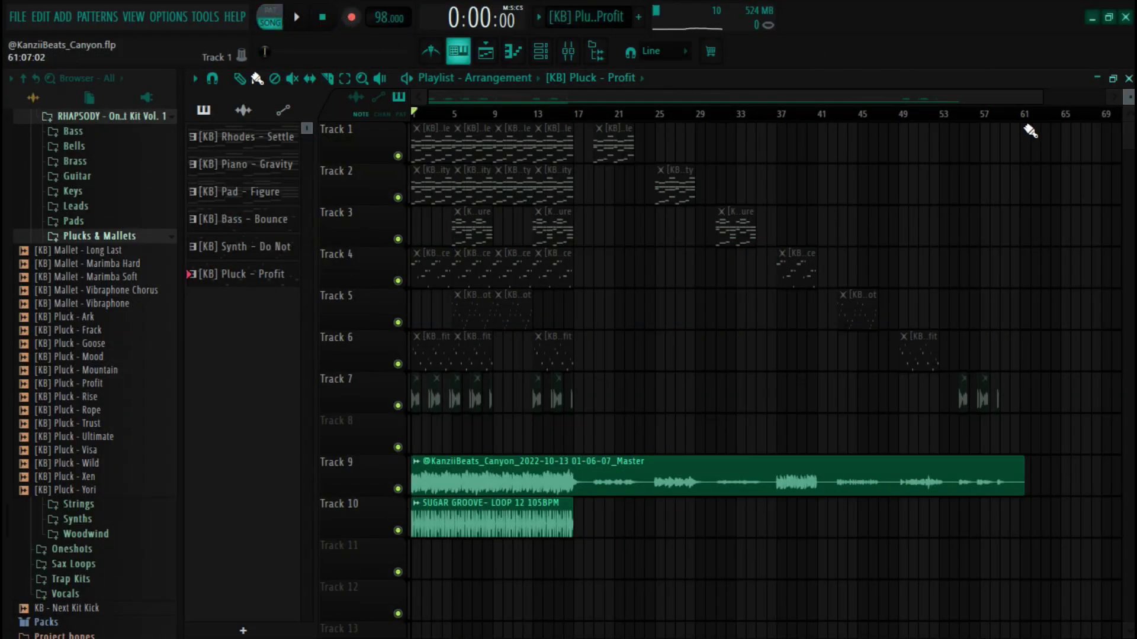
left_click_drag(1023, 115, 6, 188)
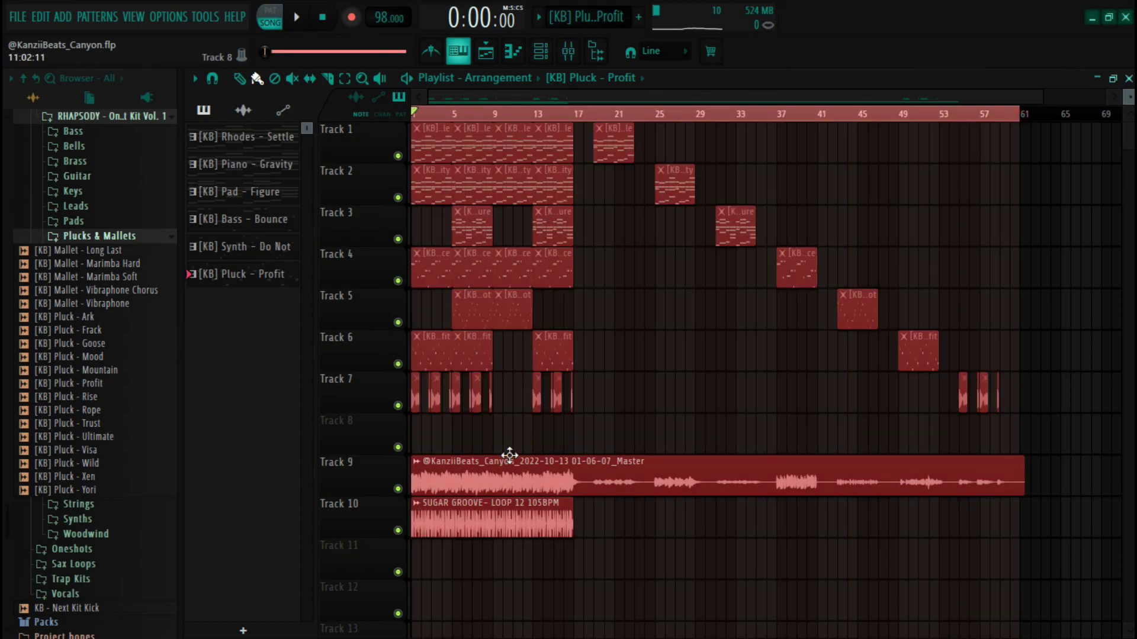
scroll(482, 480, "down", 3)
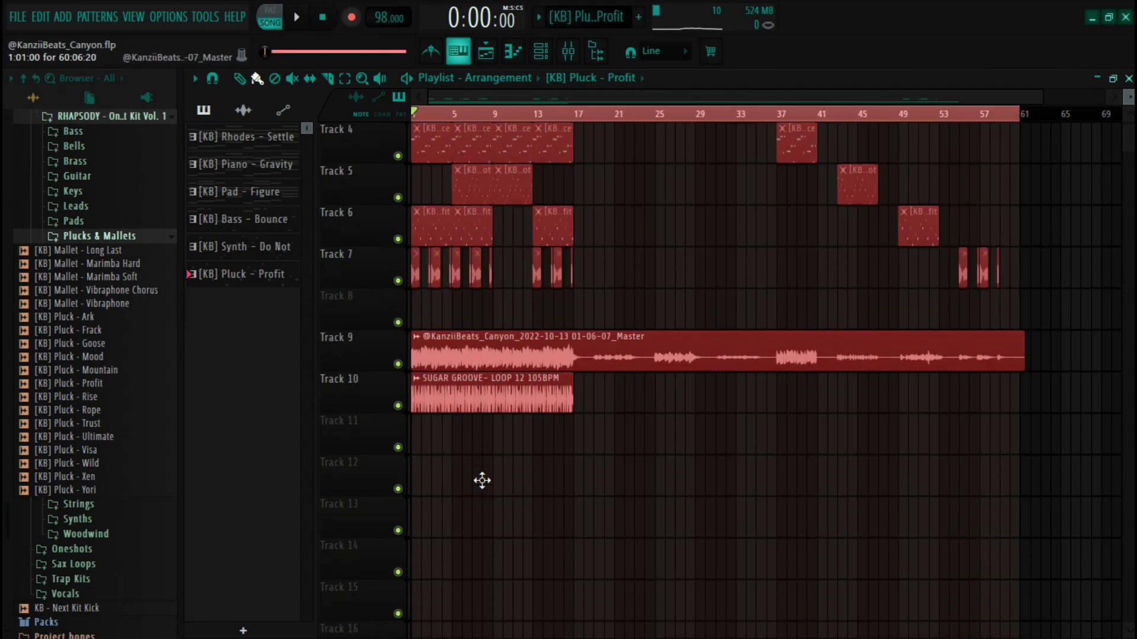
left_click(482, 481)
scroll(472, 469, "up", 3)
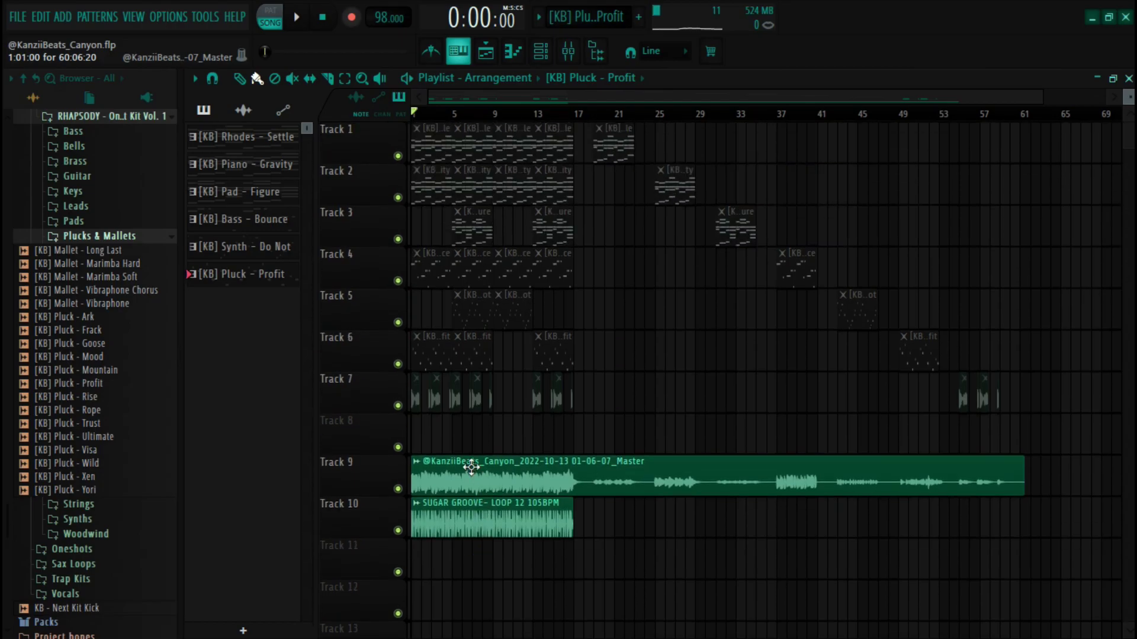